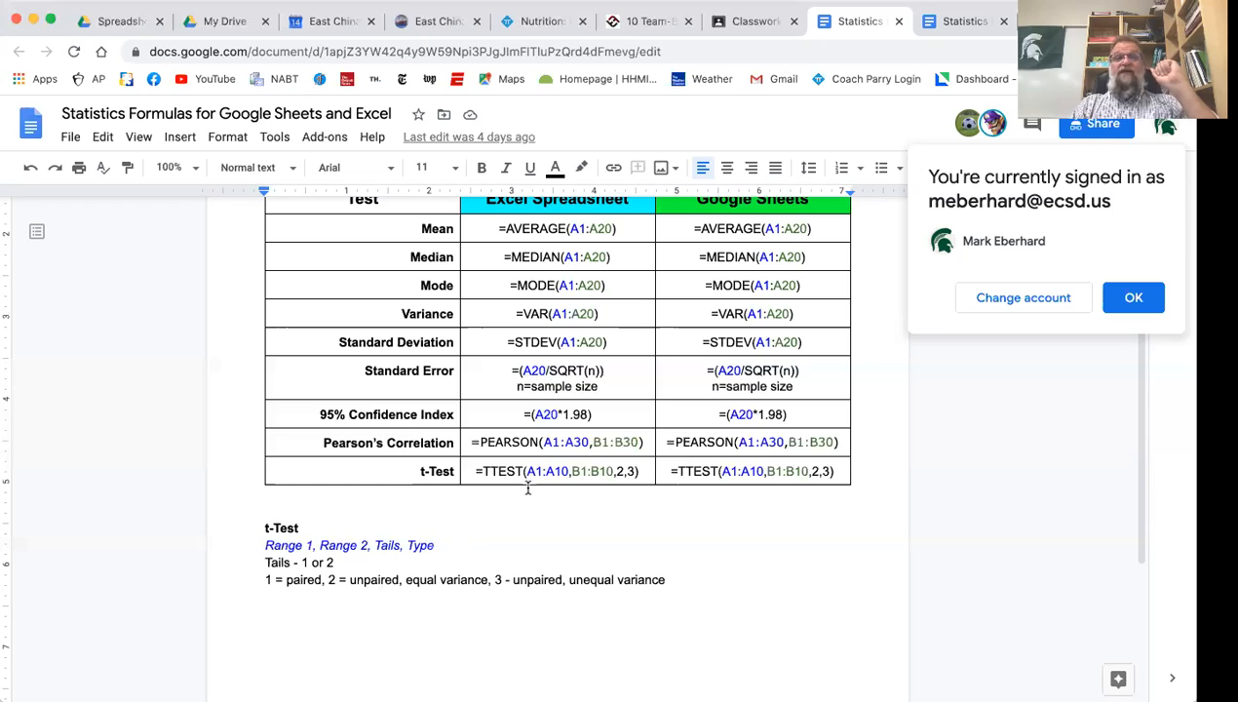
# Open the Problem Set T-Test Answers spreadsheet from the Drive folder and clear the t-test formula in cell B12
pyautogui.click(119, 21)
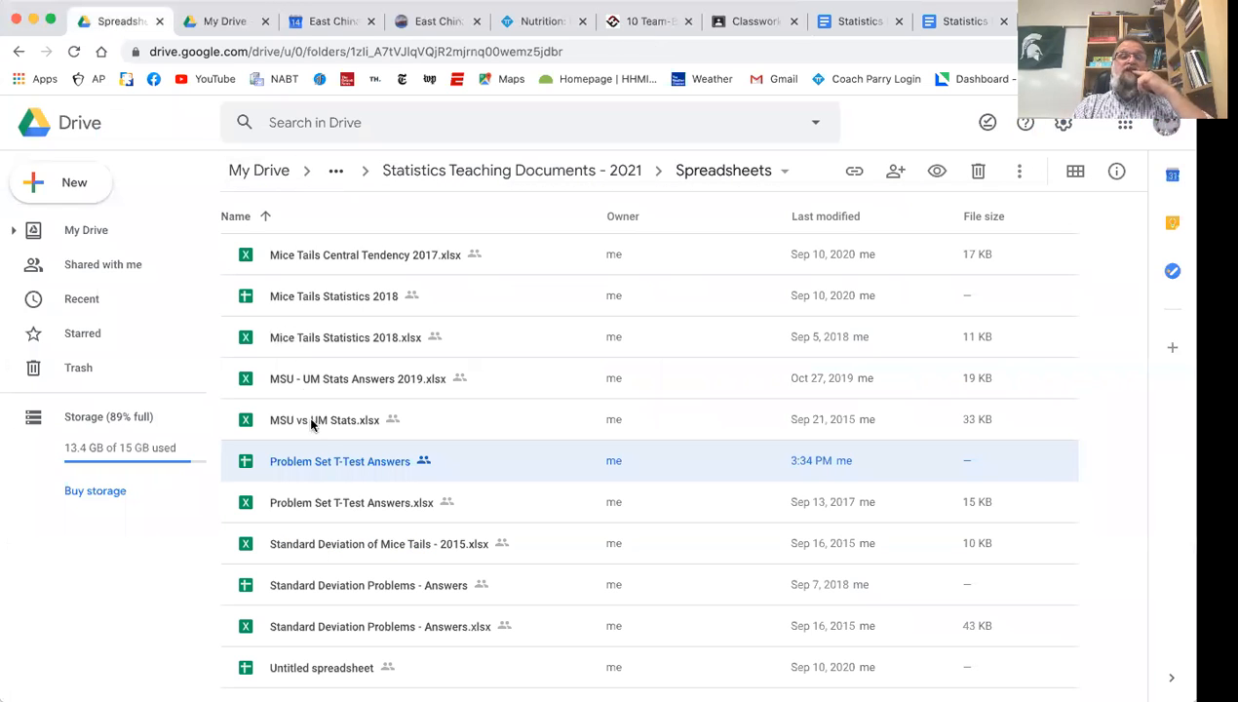
pyautogui.doubleClick(312, 461)
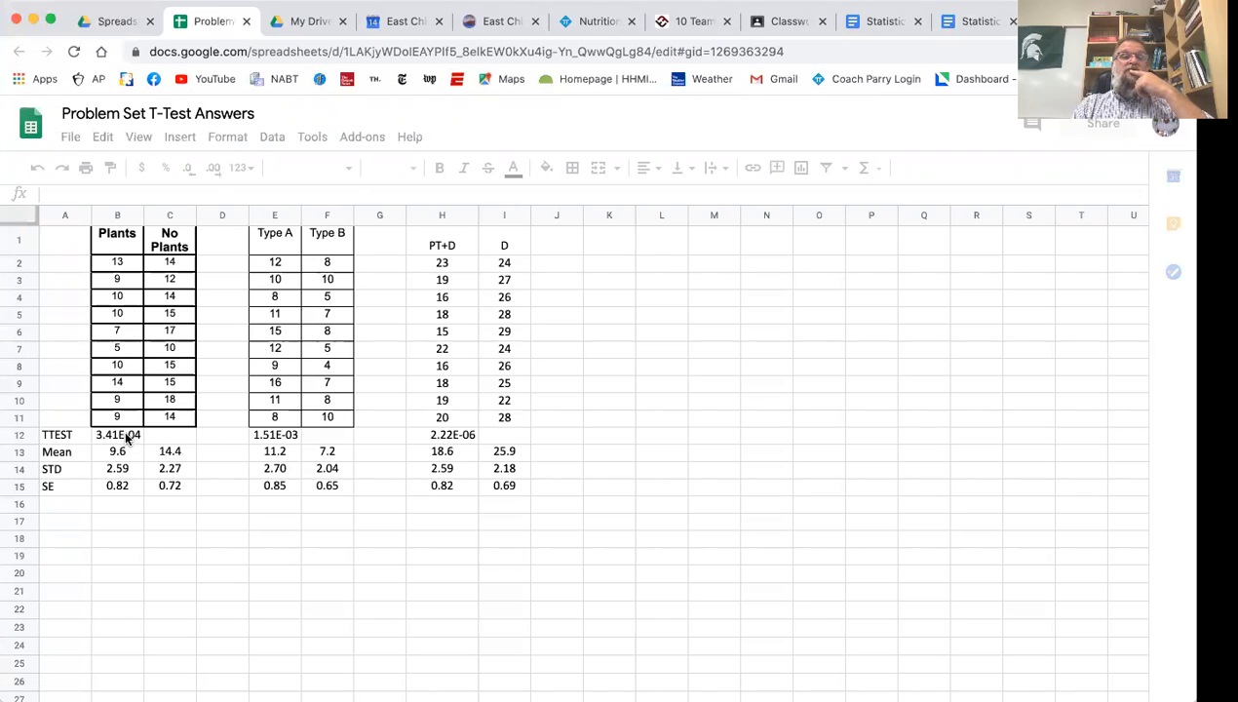
pyautogui.doubleClick(125, 438)
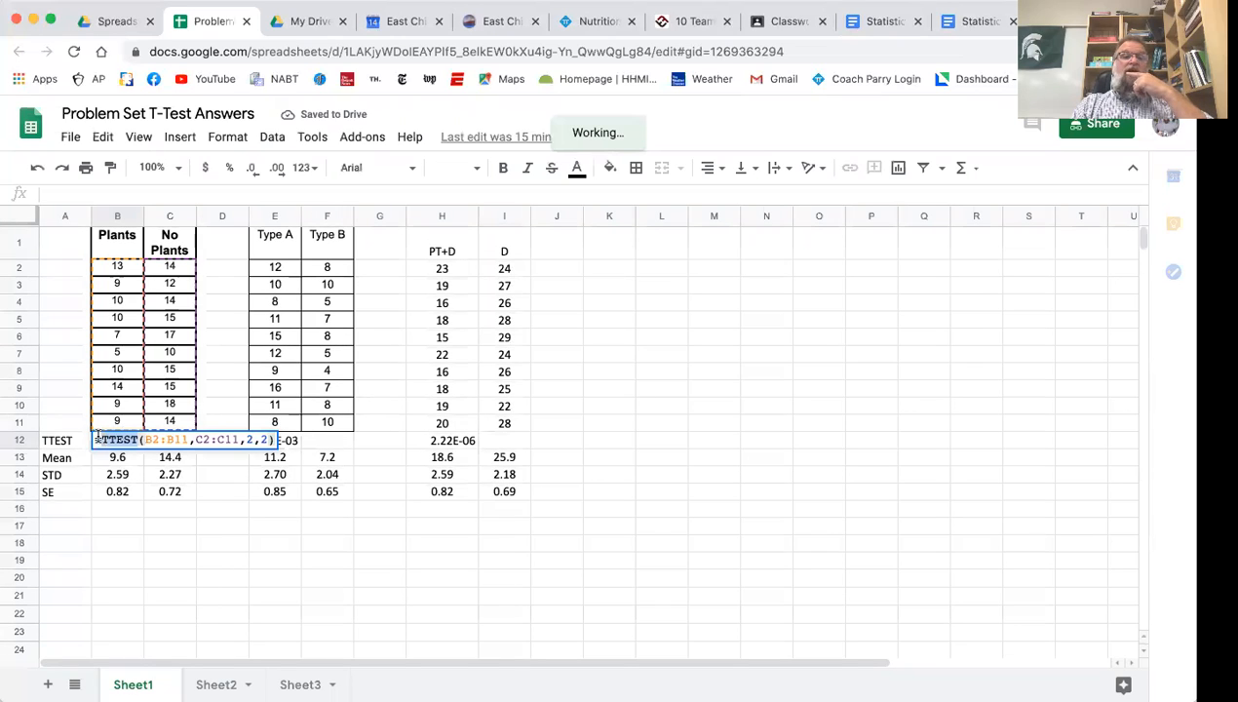
pyautogui.press('BackSpace')
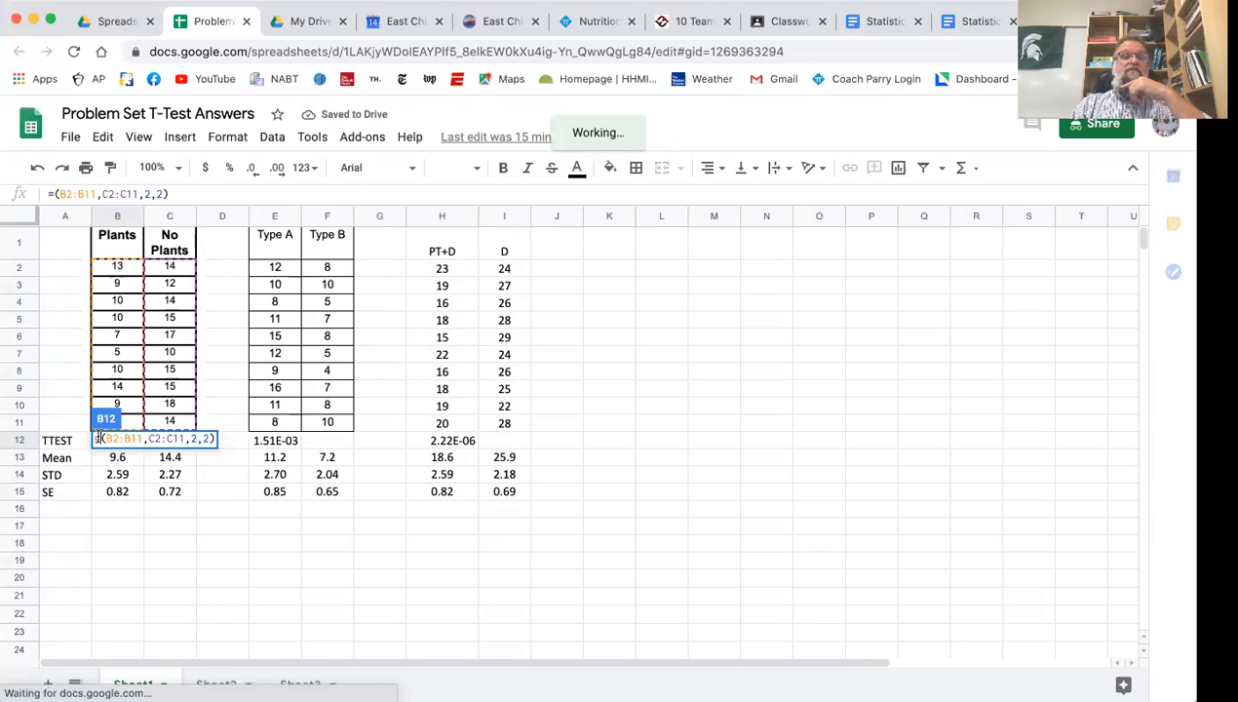
pyautogui.moveTo(198, 438); pyautogui.dragTo(96, 439)
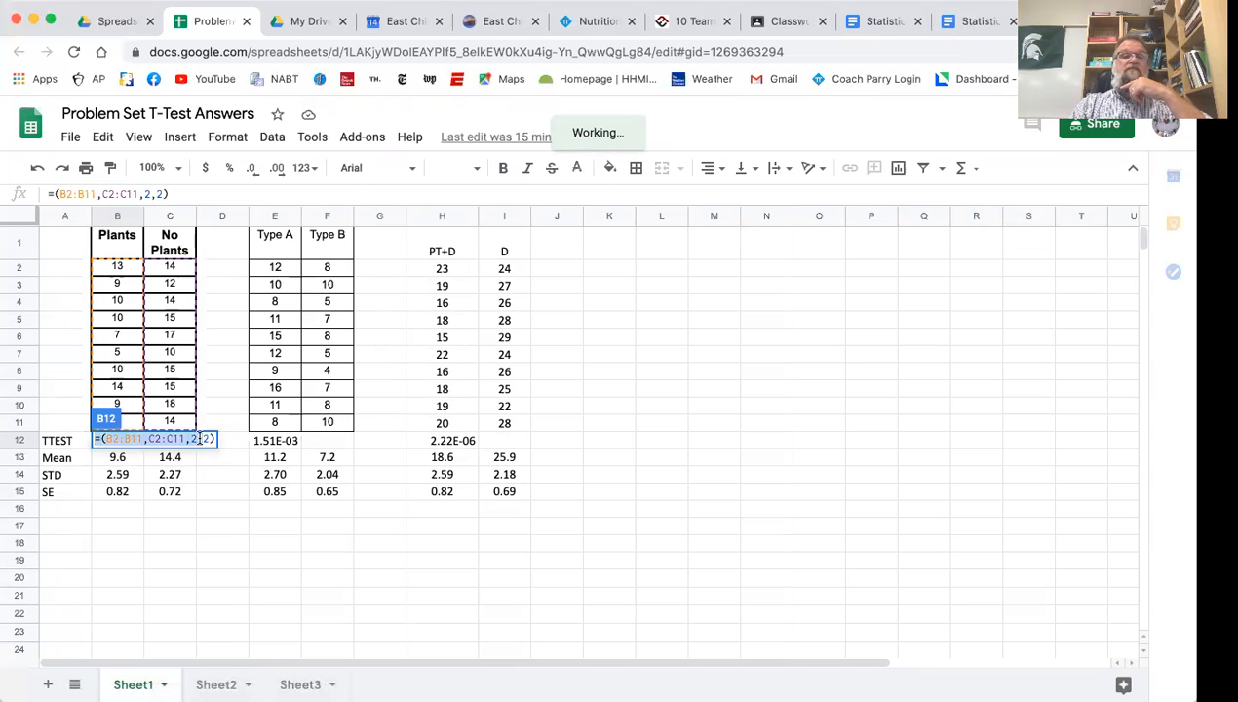
pyautogui.press('BackSpace')
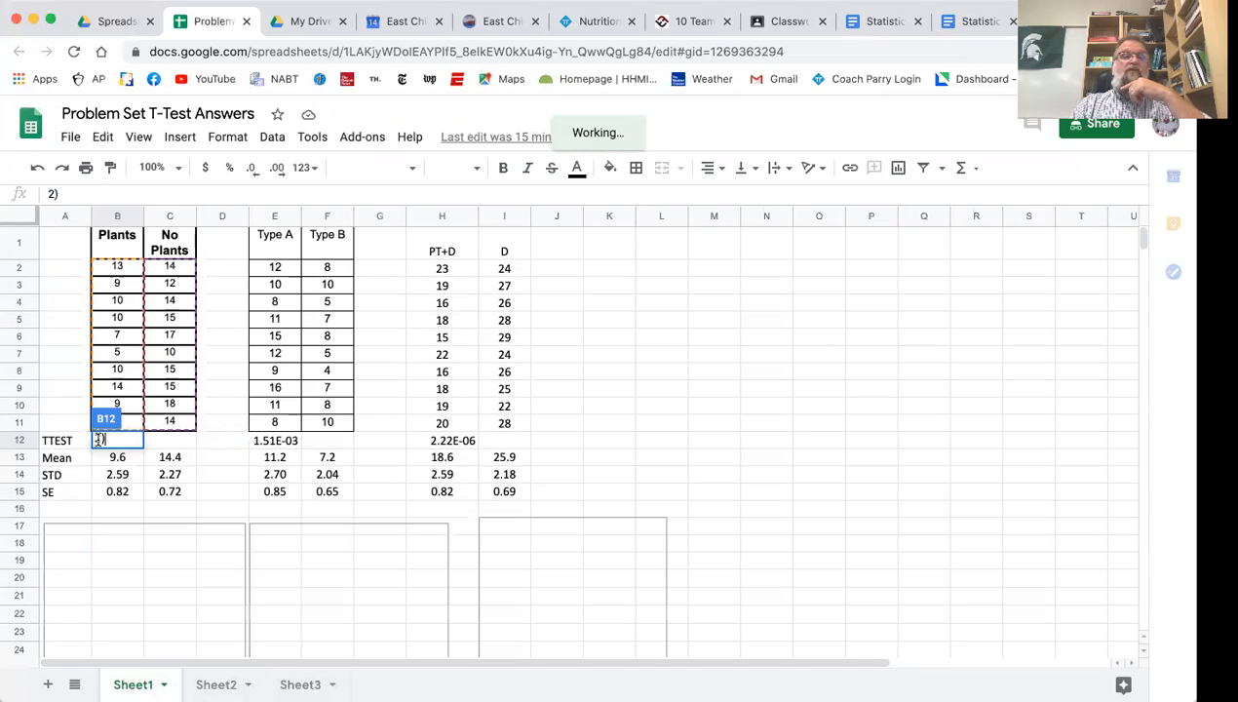
pyautogui.press('Delete')
pyautogui.press('Delete')
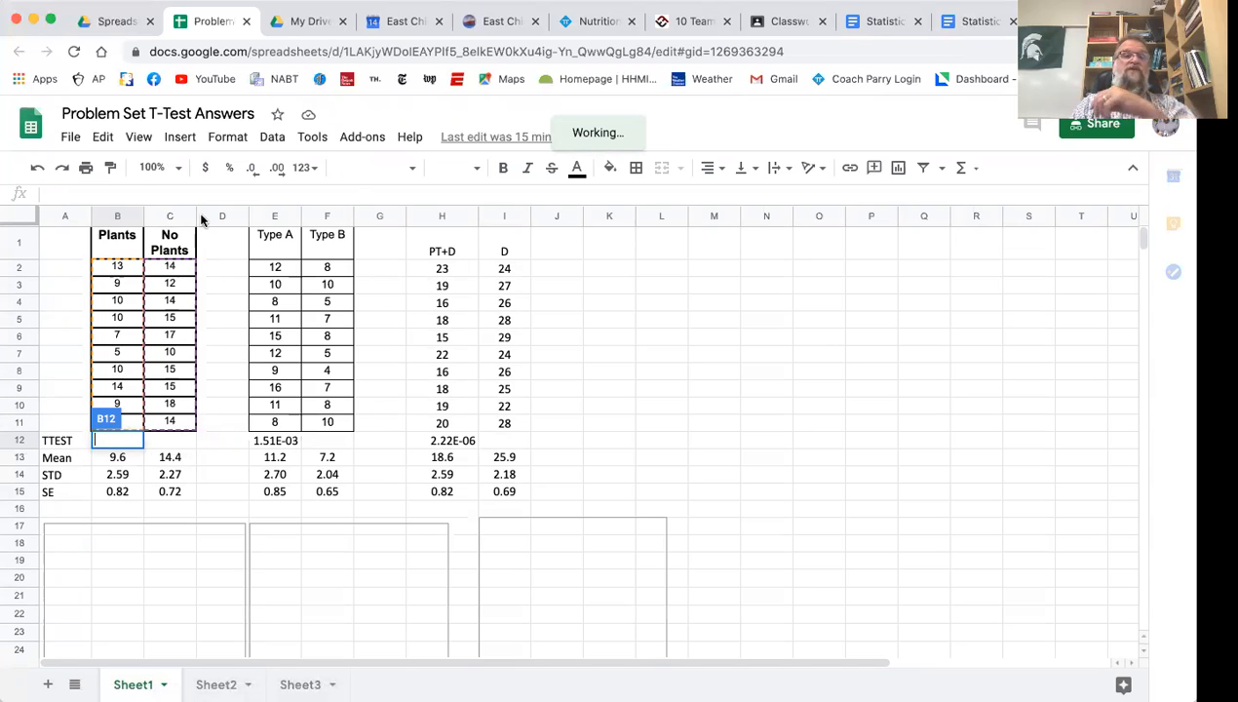
pyautogui.click(229, 272)
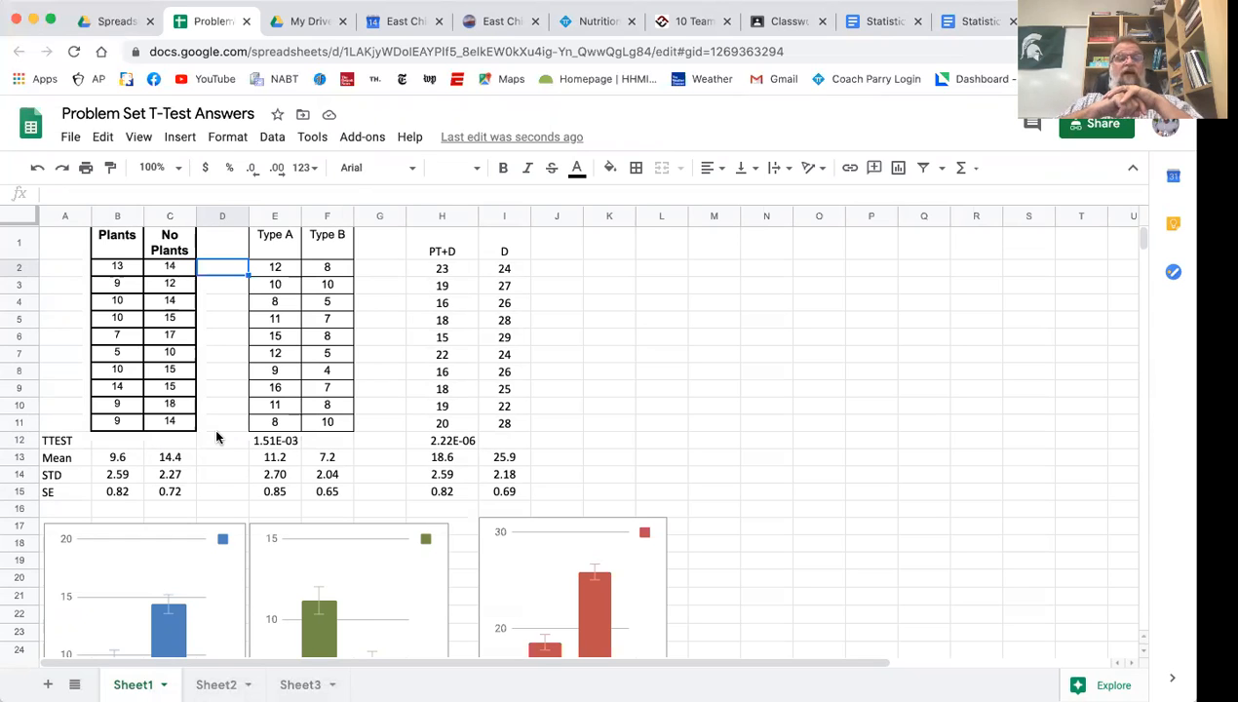
pyautogui.click(114, 443)
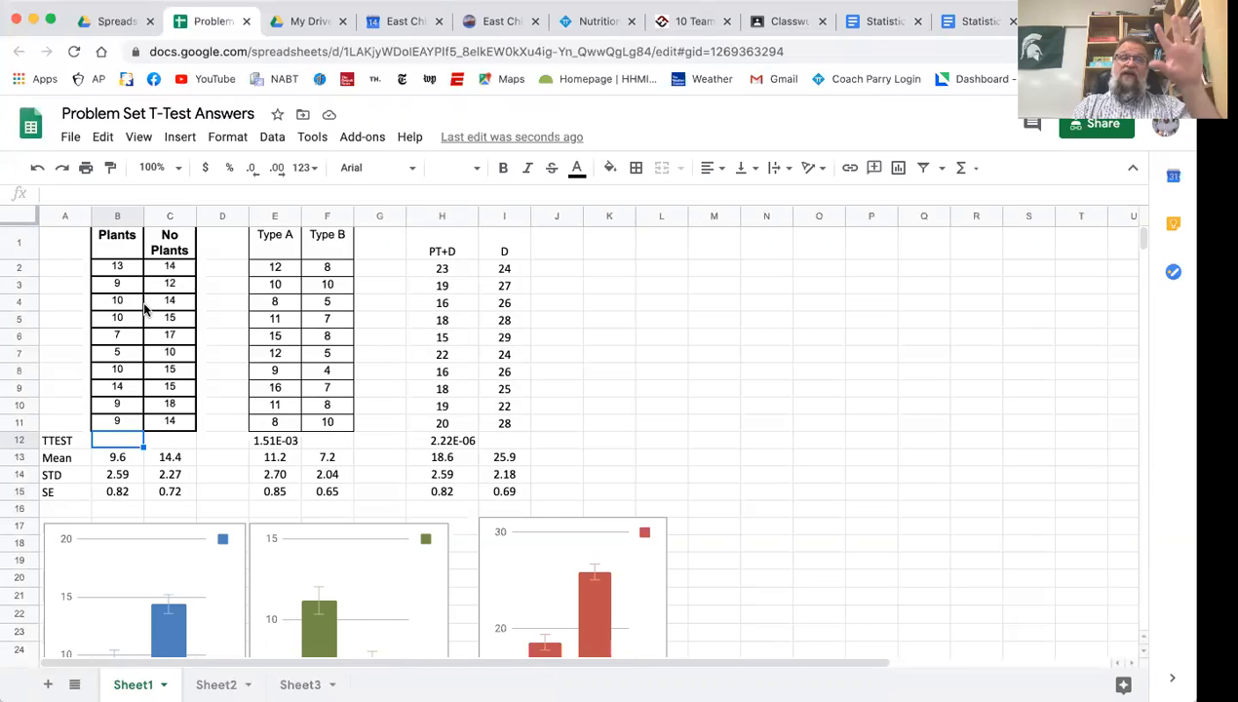
pyautogui.click(103, 195)
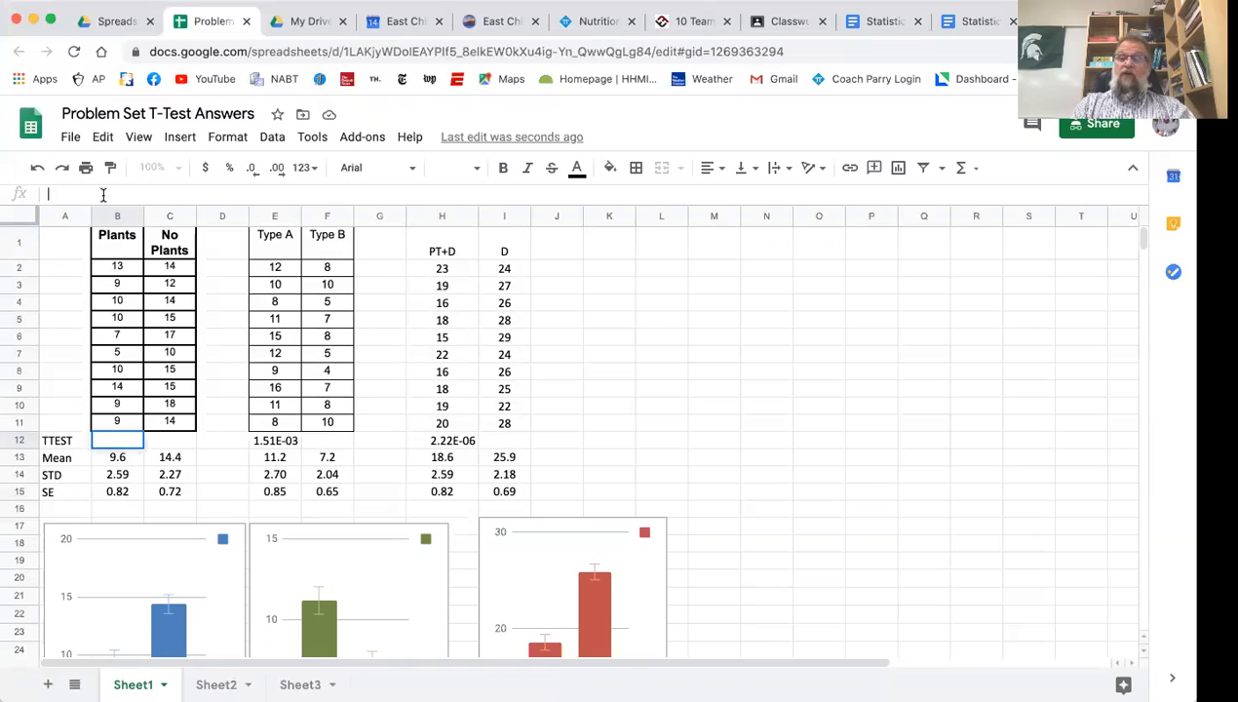
pyautogui.write('=')
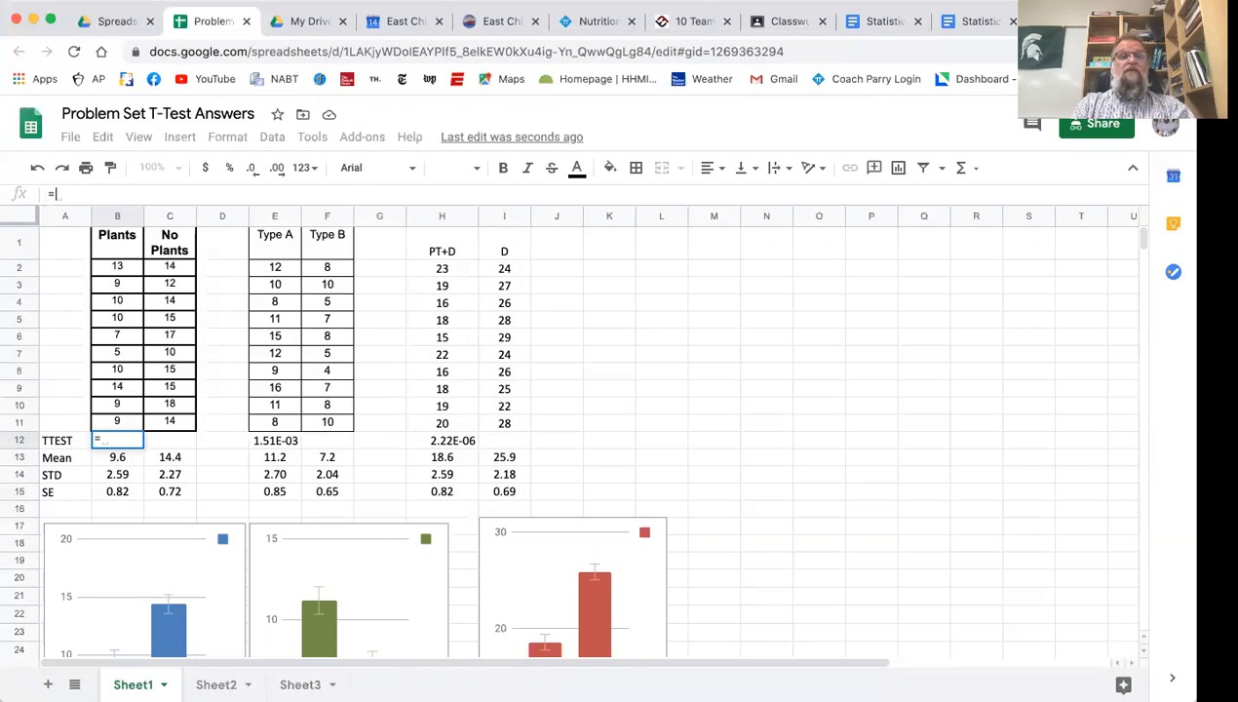
pyautogui.write('ttest')
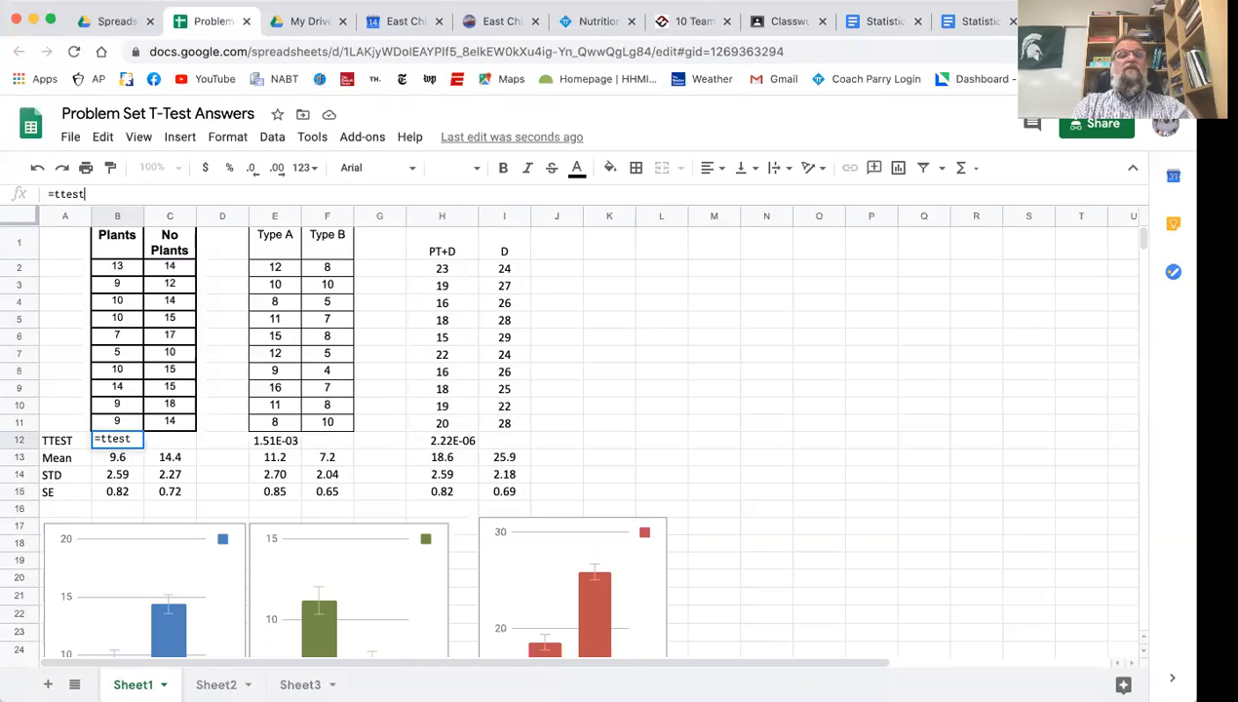
pyautogui.press('BackSpace')
pyautogui.press('BackSpace')
pyautogui.press('BackSpace')
pyautogui.press('BackSpace')
pyautogui.press('BackSpace')
pyautogui.write('T')
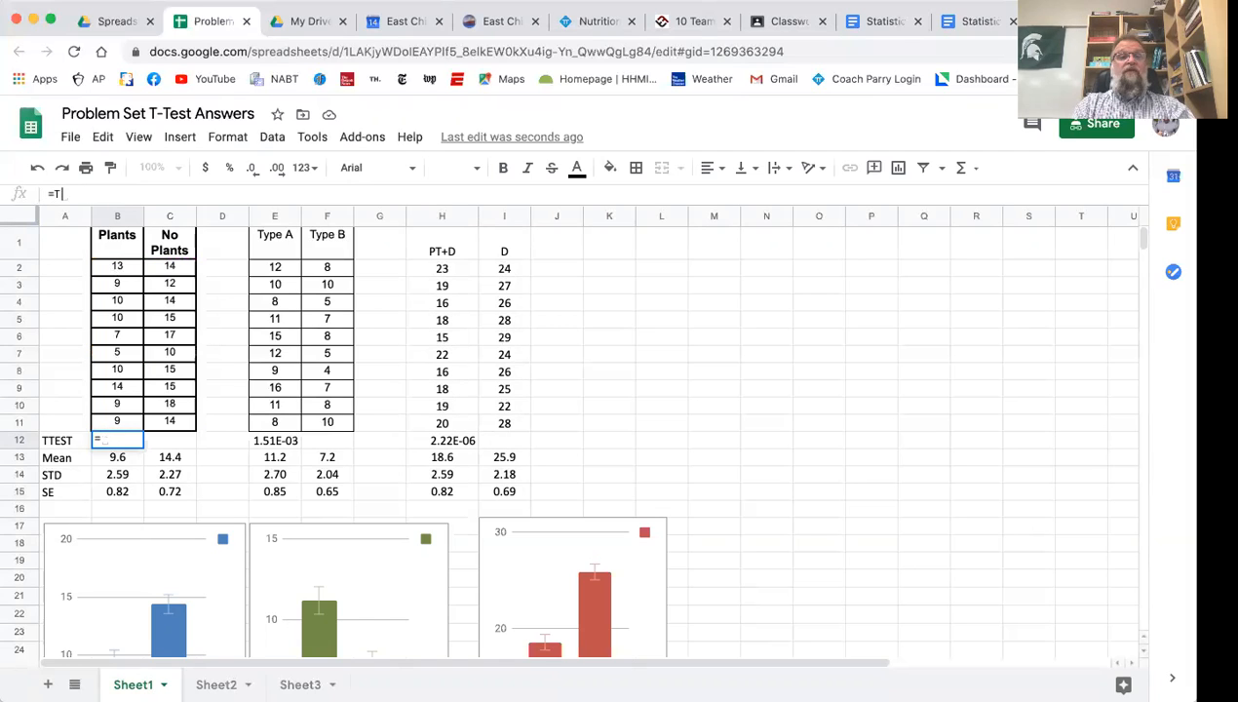
pyautogui.write('Test')
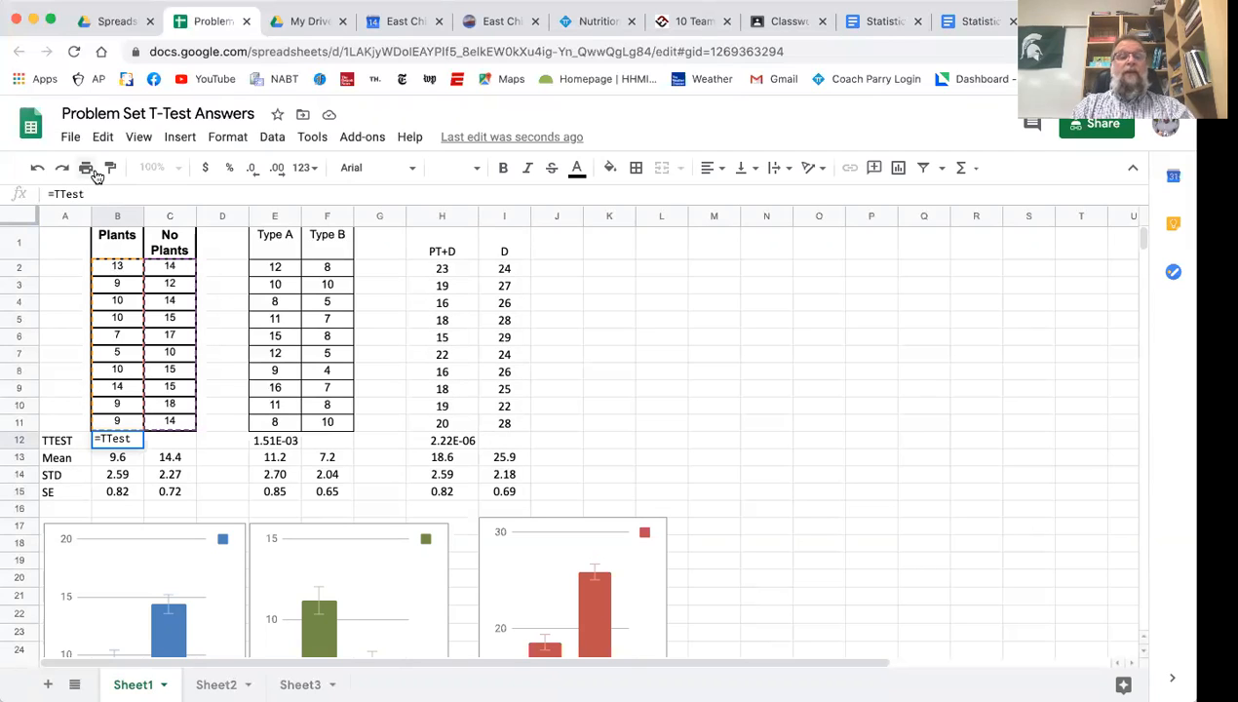
pyautogui.write('(')
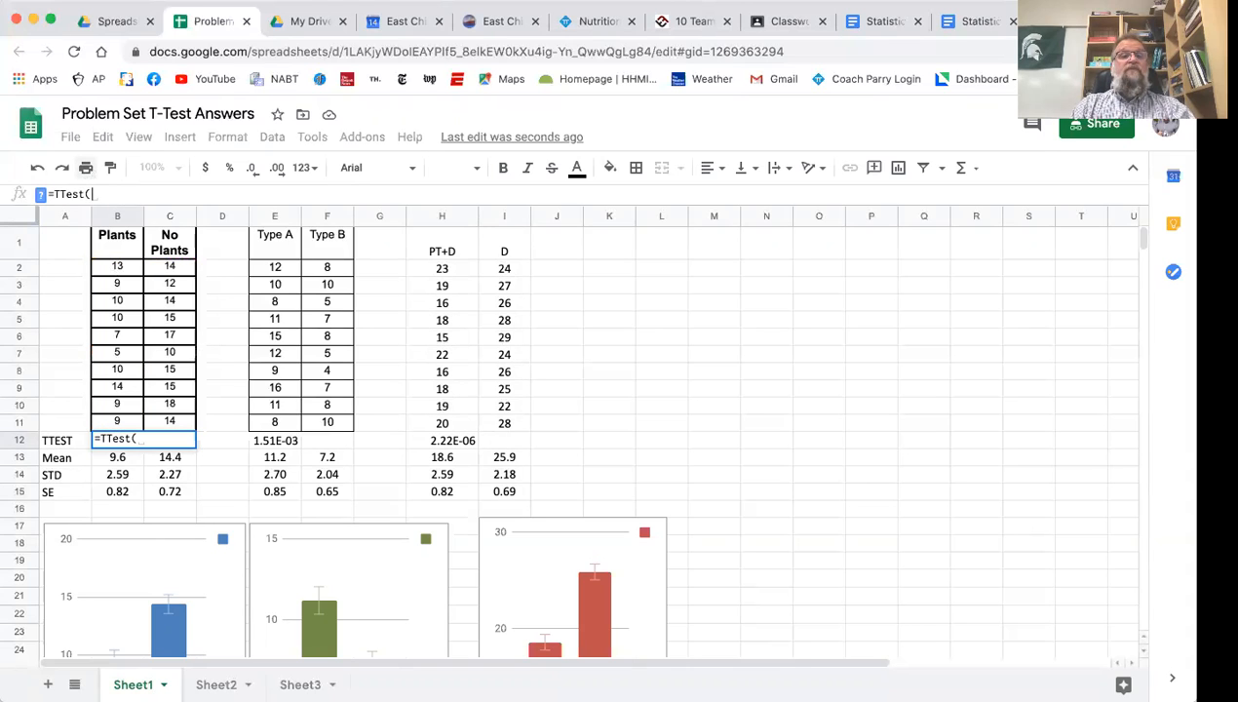
pyautogui.press('BackSpace')
pyautogui.press('BackSpace')
pyautogui.press('BackSpace')
pyautogui.press('BackSpace')
pyautogui.press('BackSpace')
pyautogui.press('BackSpace')
pyautogui.press('BackSpace')
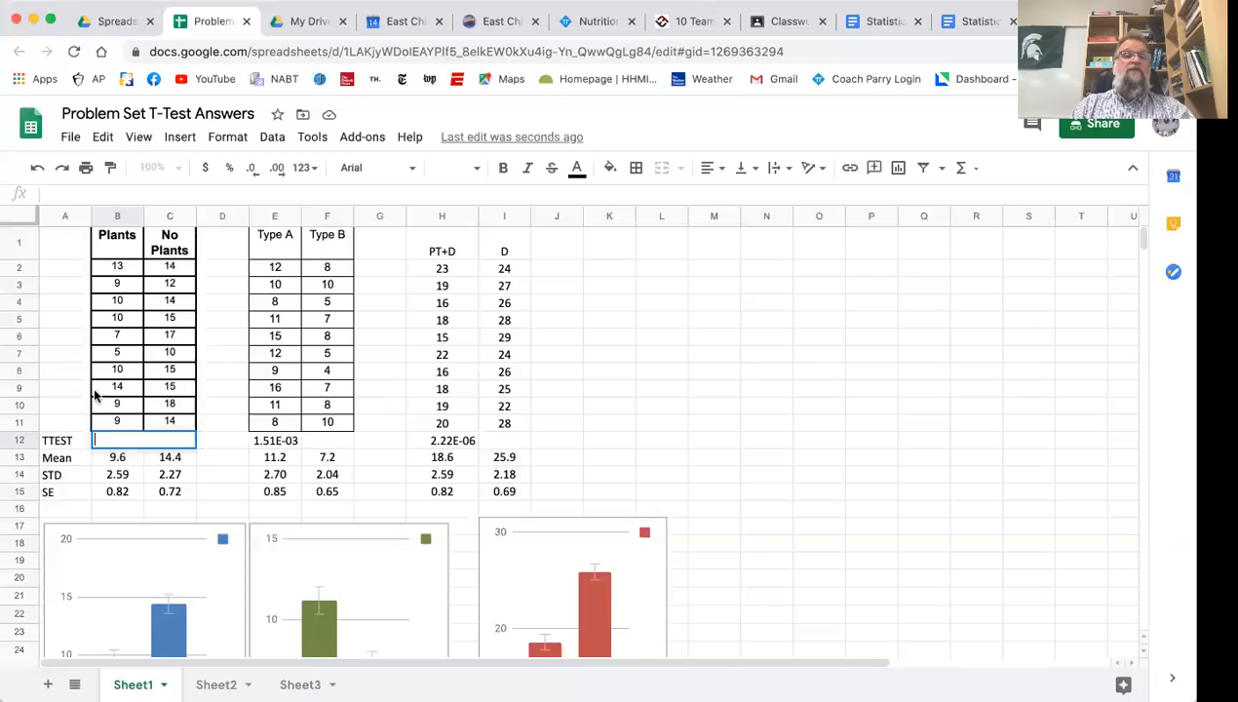
pyautogui.write('=')
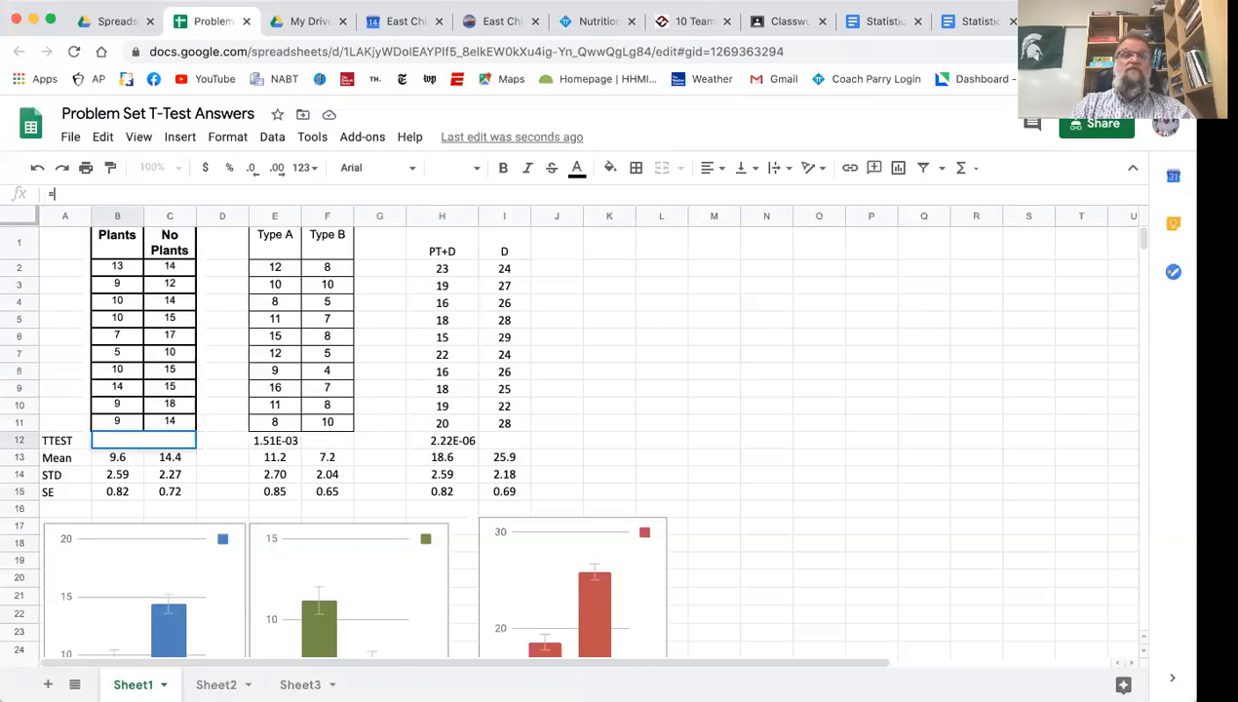
pyautogui.write('ttest')
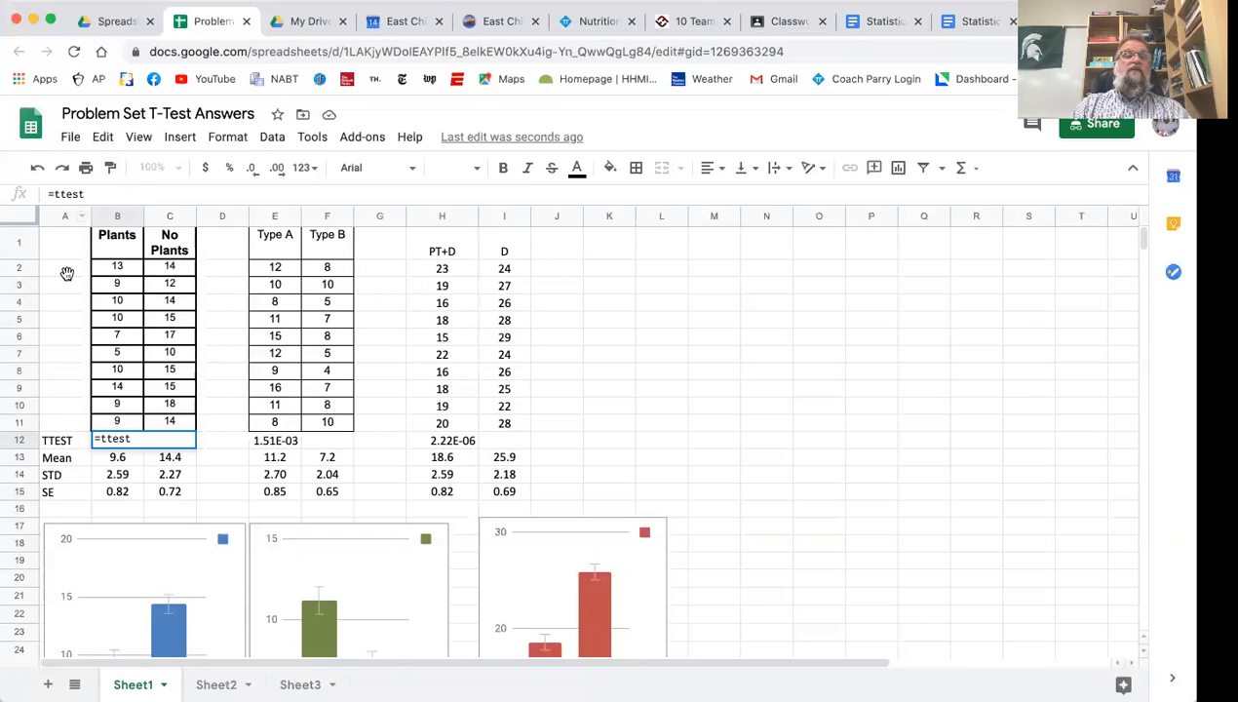
pyautogui.click(69, 269)
pyautogui.click(122, 444)
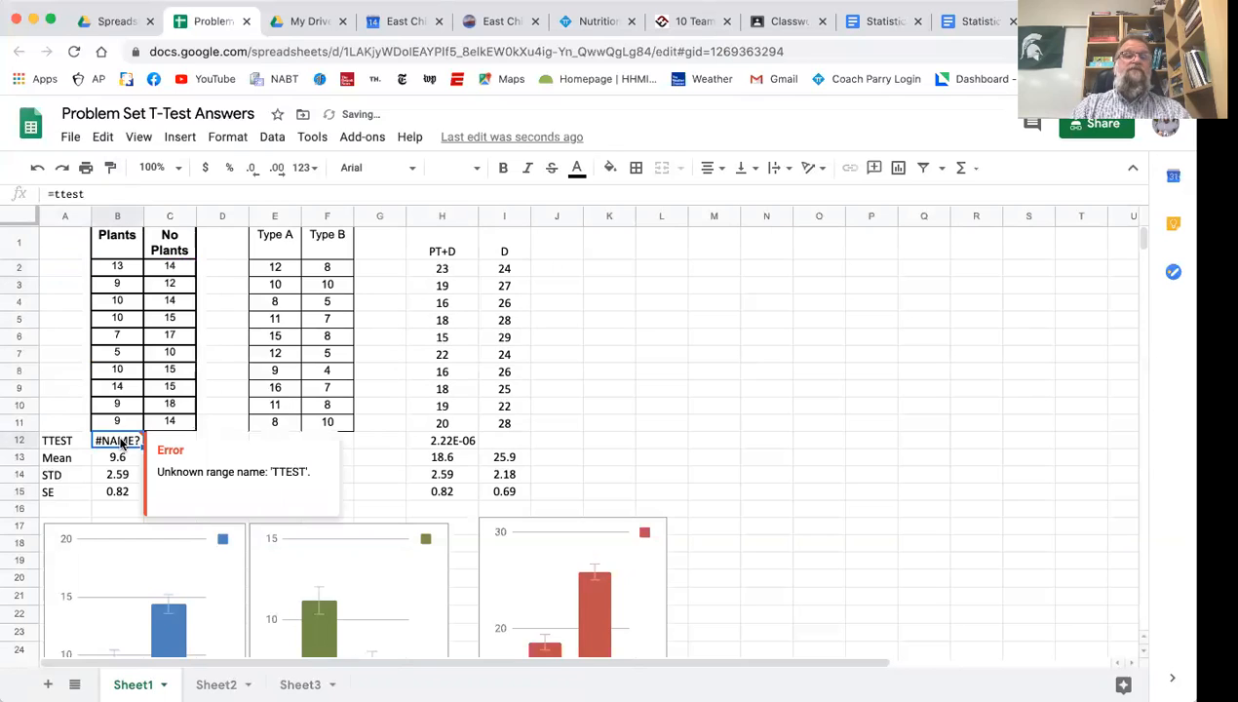
pyautogui.press('Delete')
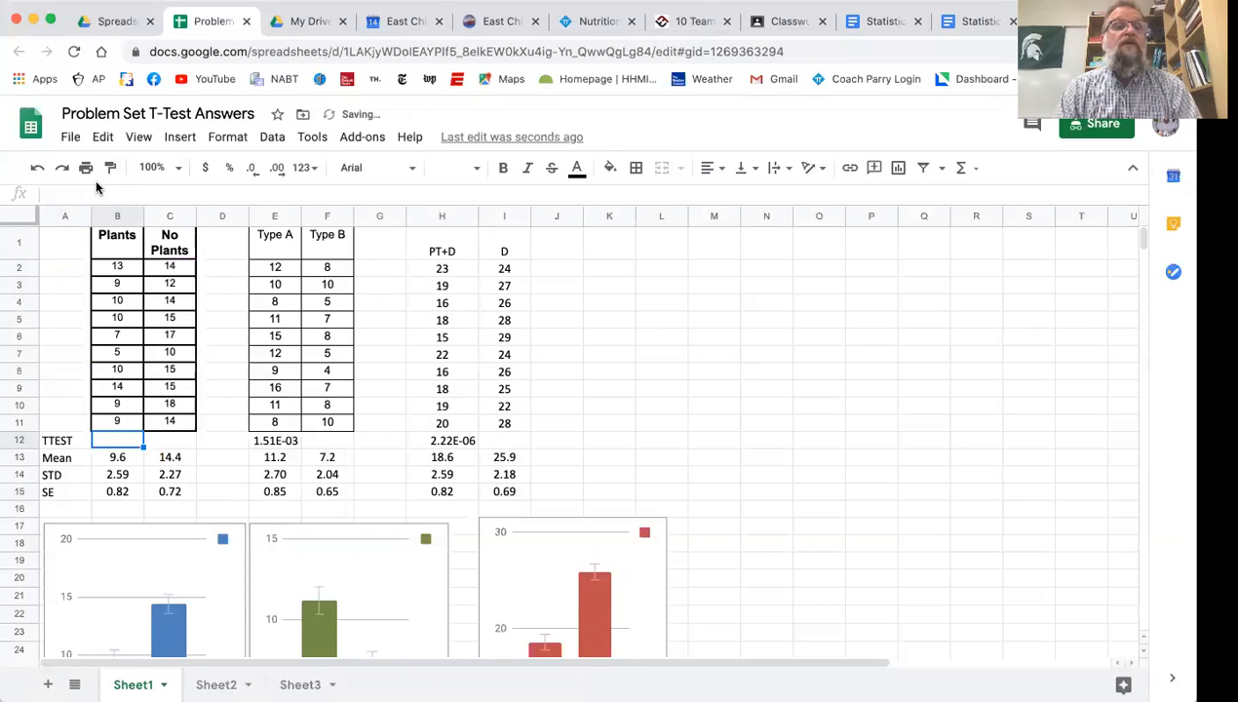
# Start a ttest formula in cell B12 with the Plants values B2:B11 as its first range
pyautogui.click(177, 443)
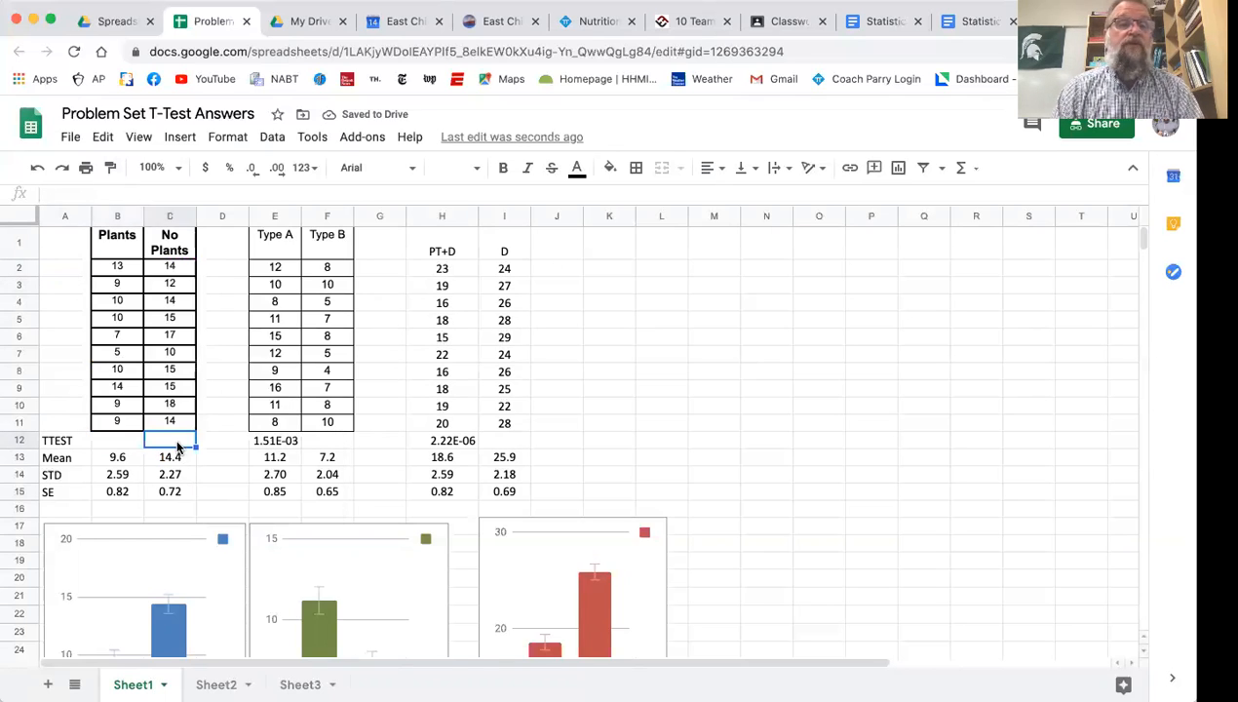
pyautogui.click(121, 437)
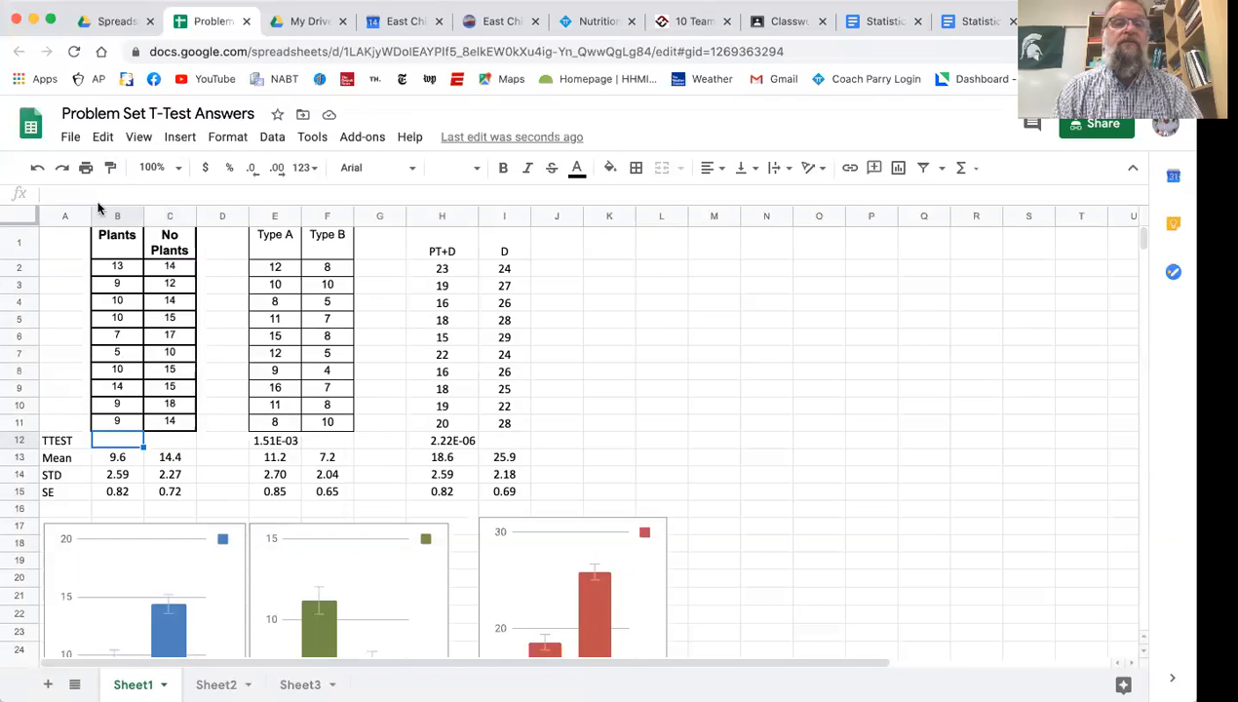
pyautogui.click(75, 190)
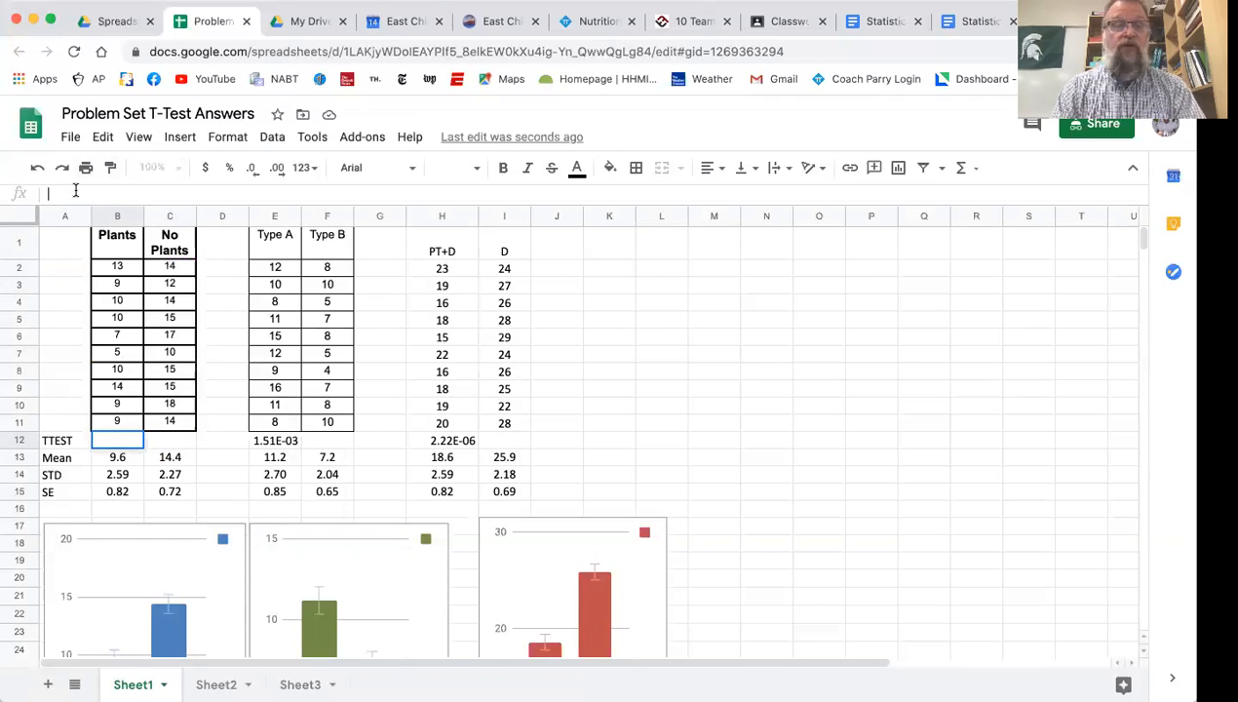
pyautogui.write('=te')
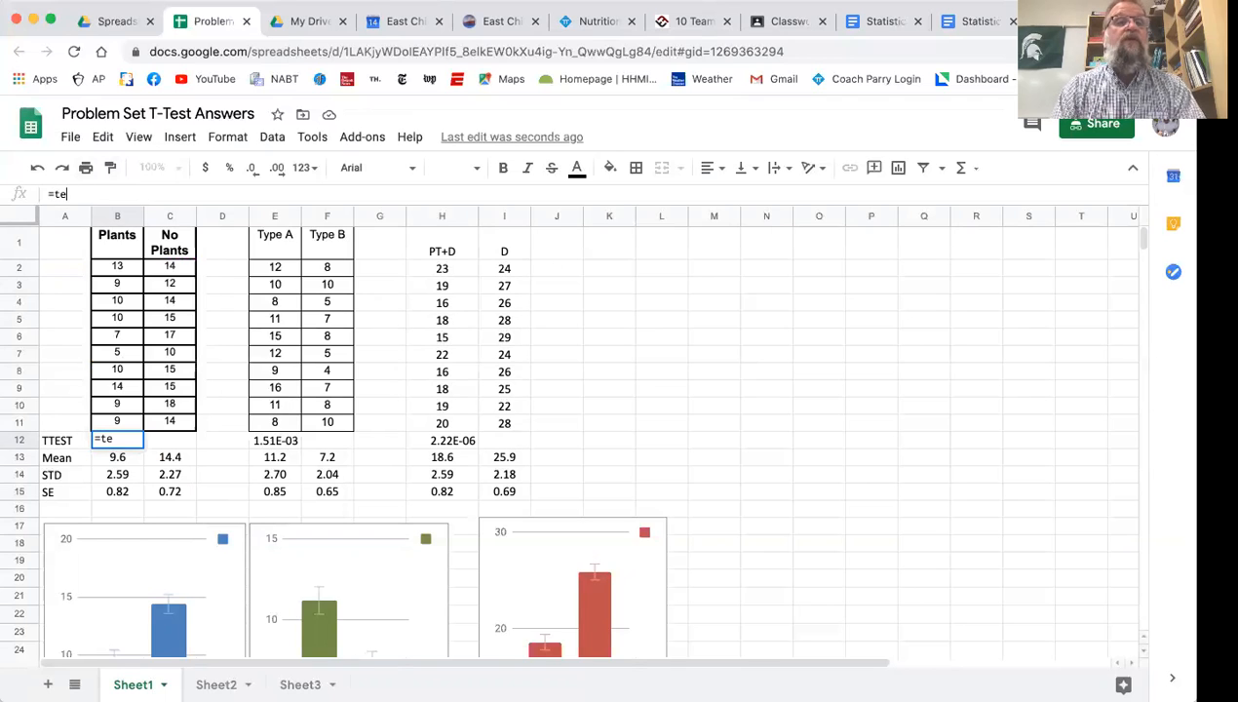
pyautogui.press('BackSpace')
pyautogui.write('test')
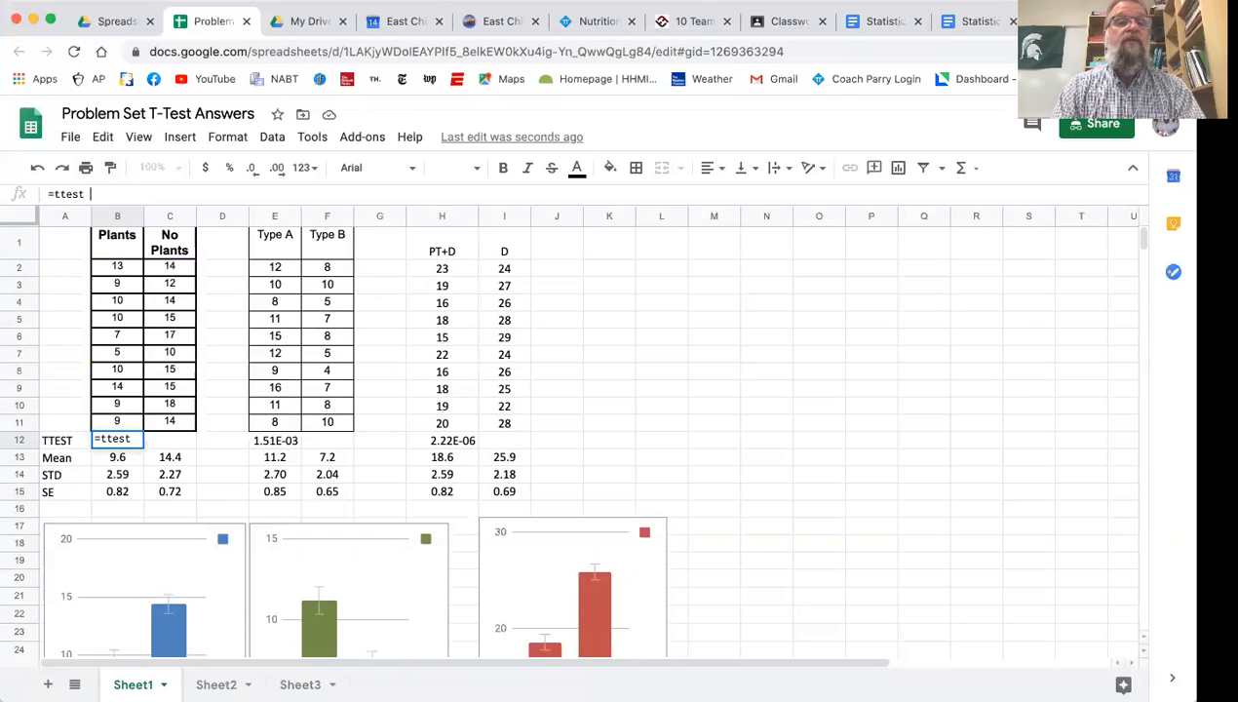
pyautogui.write('(')
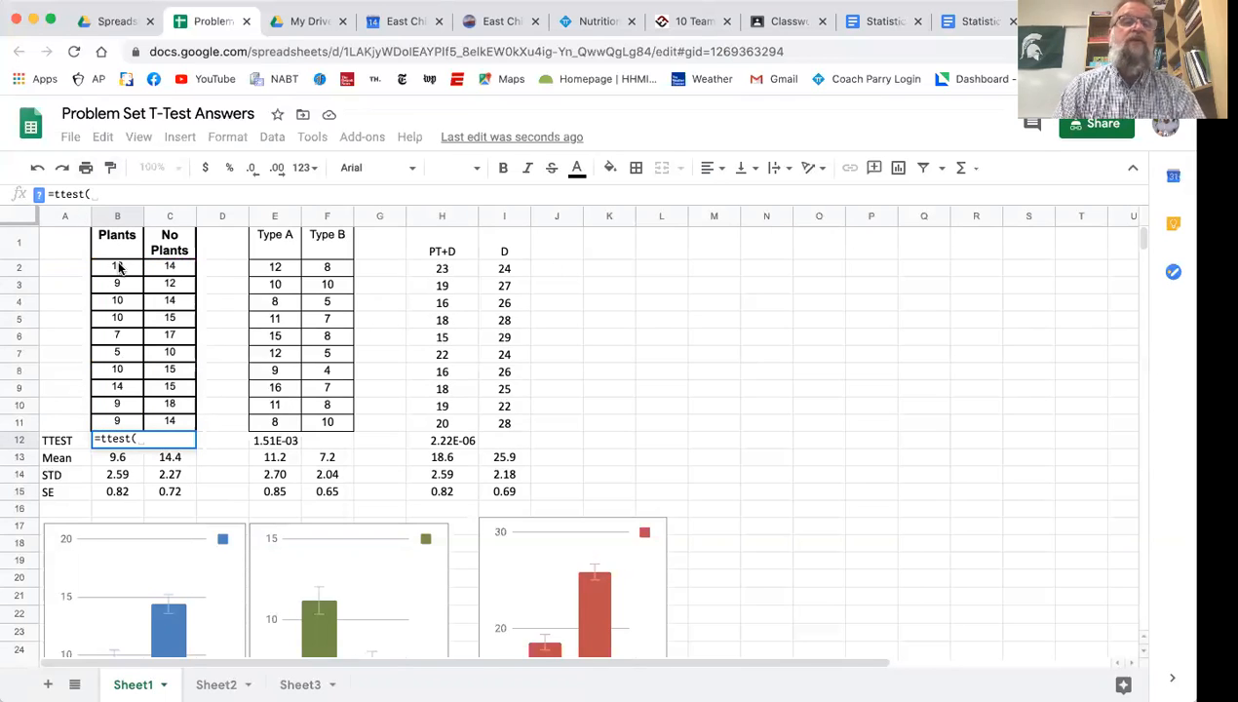
pyautogui.click(119, 267)
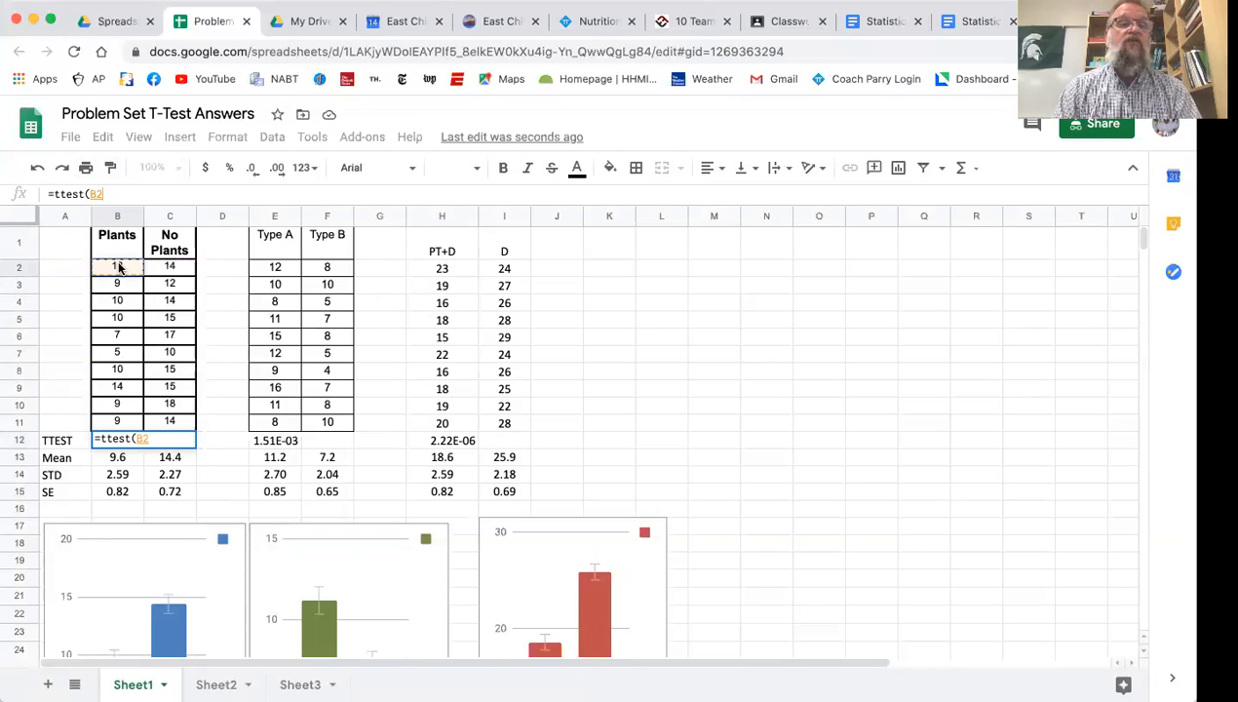
pyautogui.moveTo(118, 266); pyautogui.dragTo(117, 422)
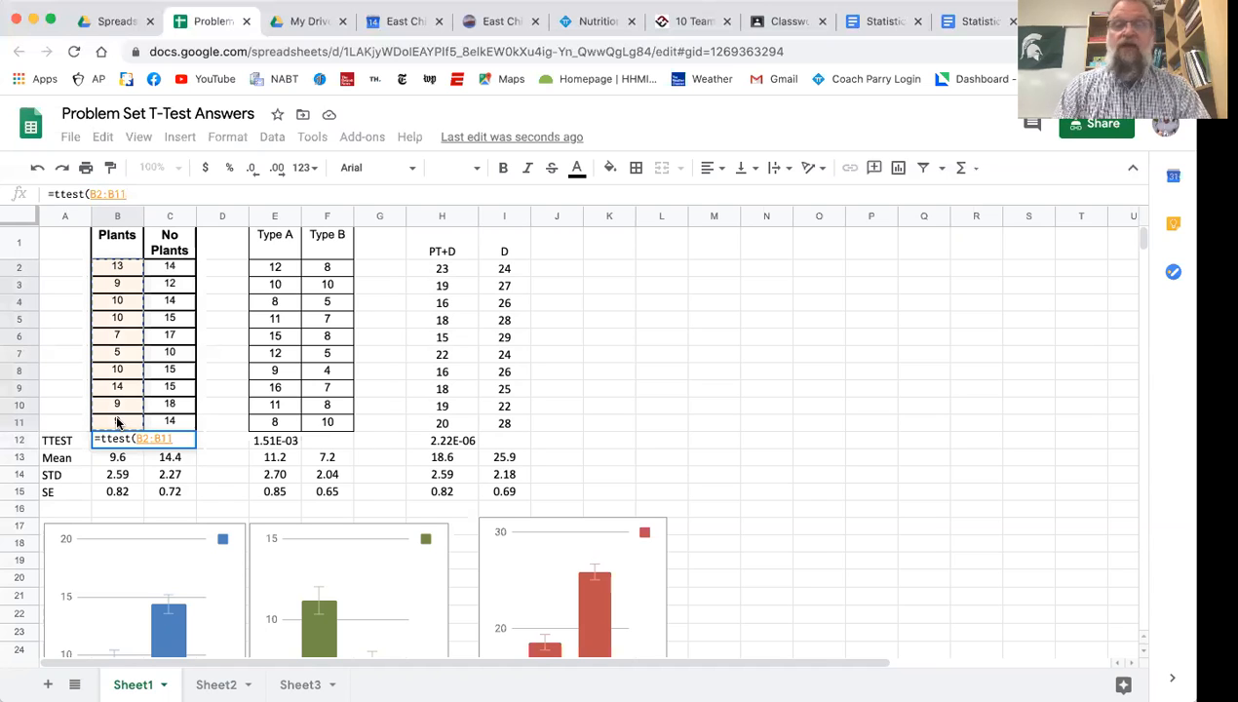
# Add the No Plants values C2:C11 as the second range of the ttest formula, separated from the first by a comma
pyautogui.write(',')
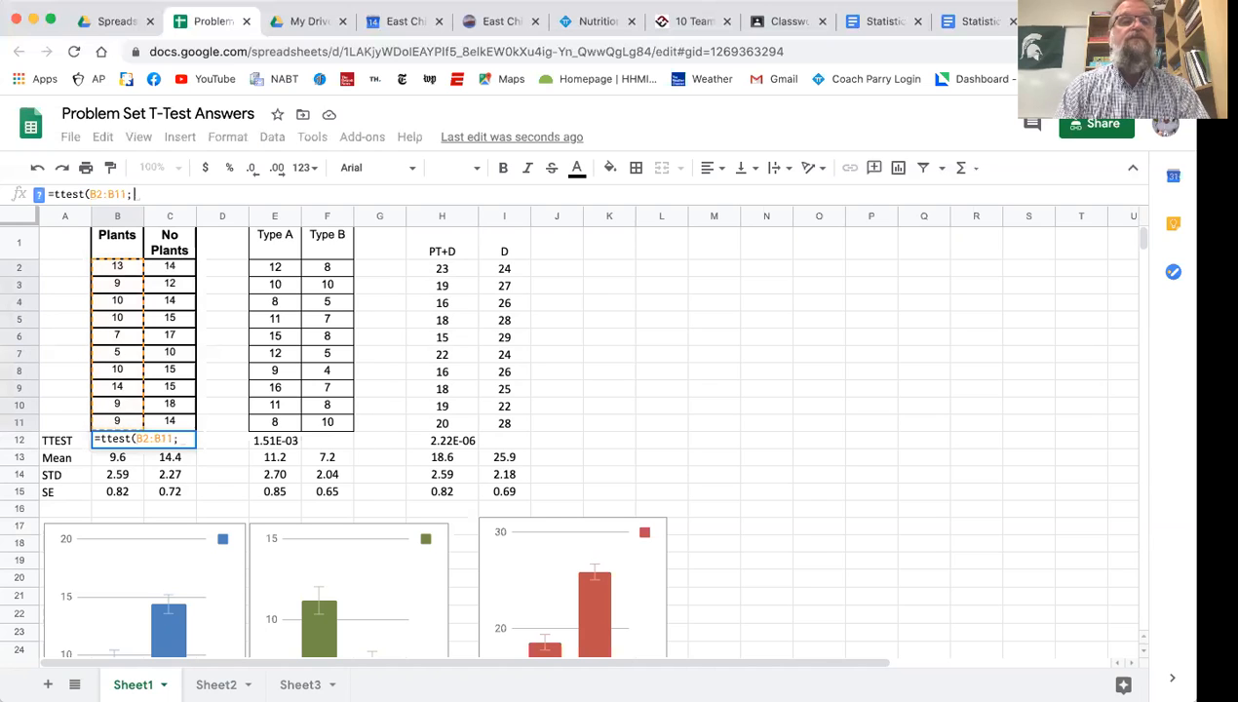
pyautogui.click(175, 267)
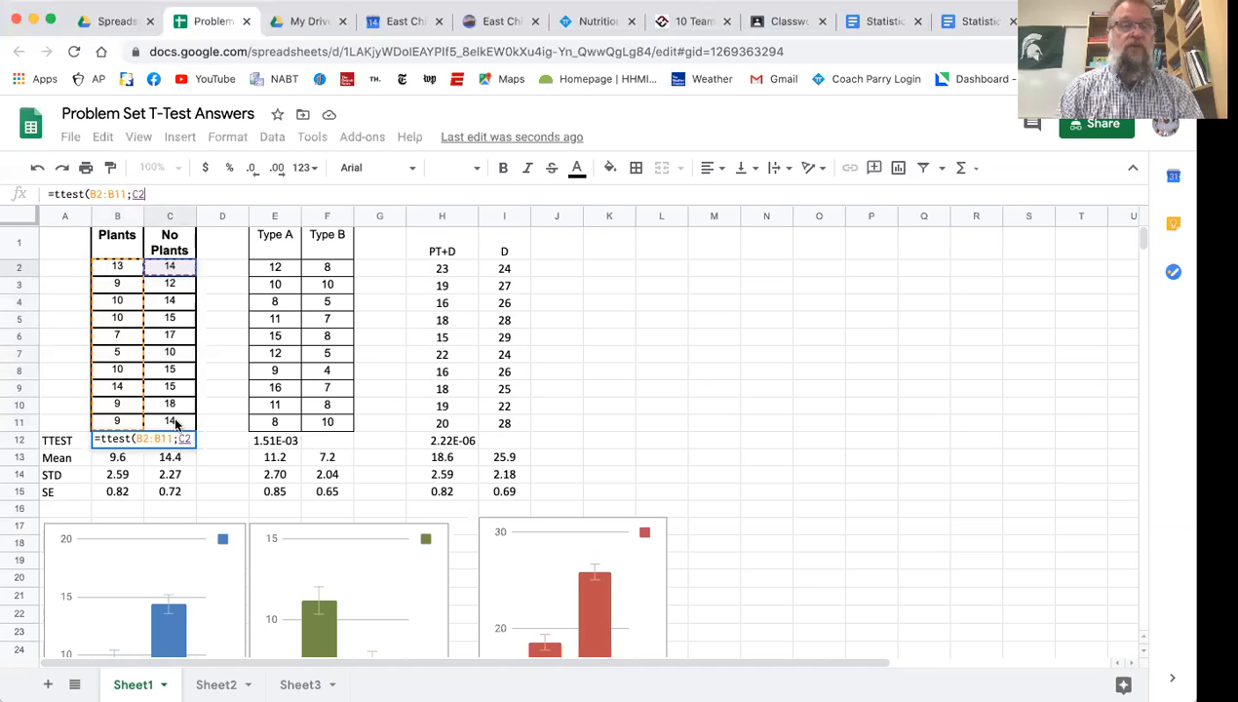
pyautogui.click(176, 421)
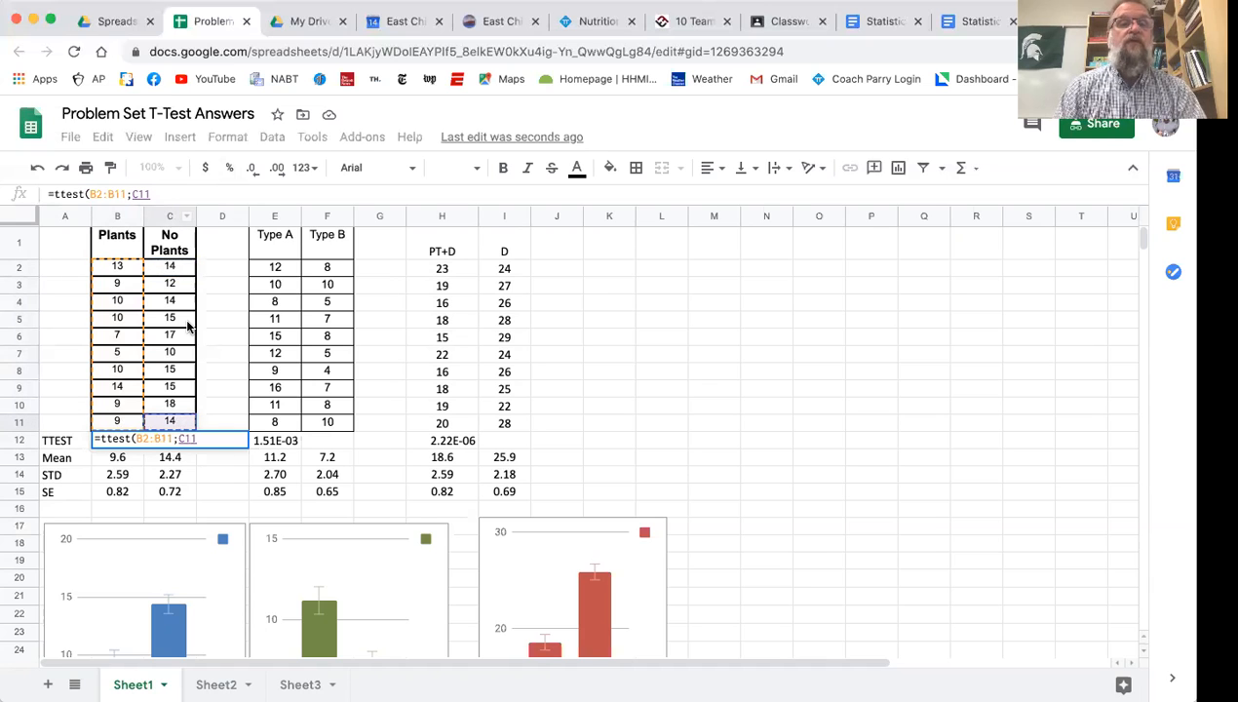
pyautogui.click(178, 267)
pyautogui.moveTo(178, 267); pyautogui.dragTo(175, 421)
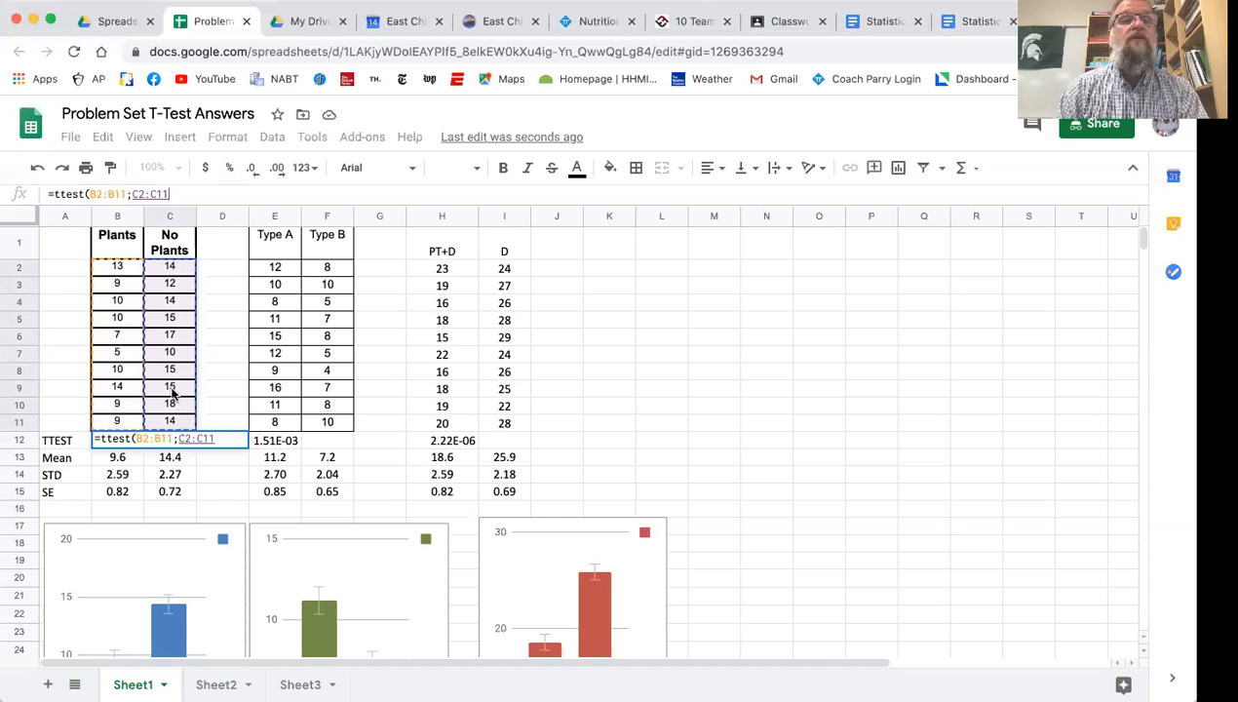
pyautogui.click(135, 193)
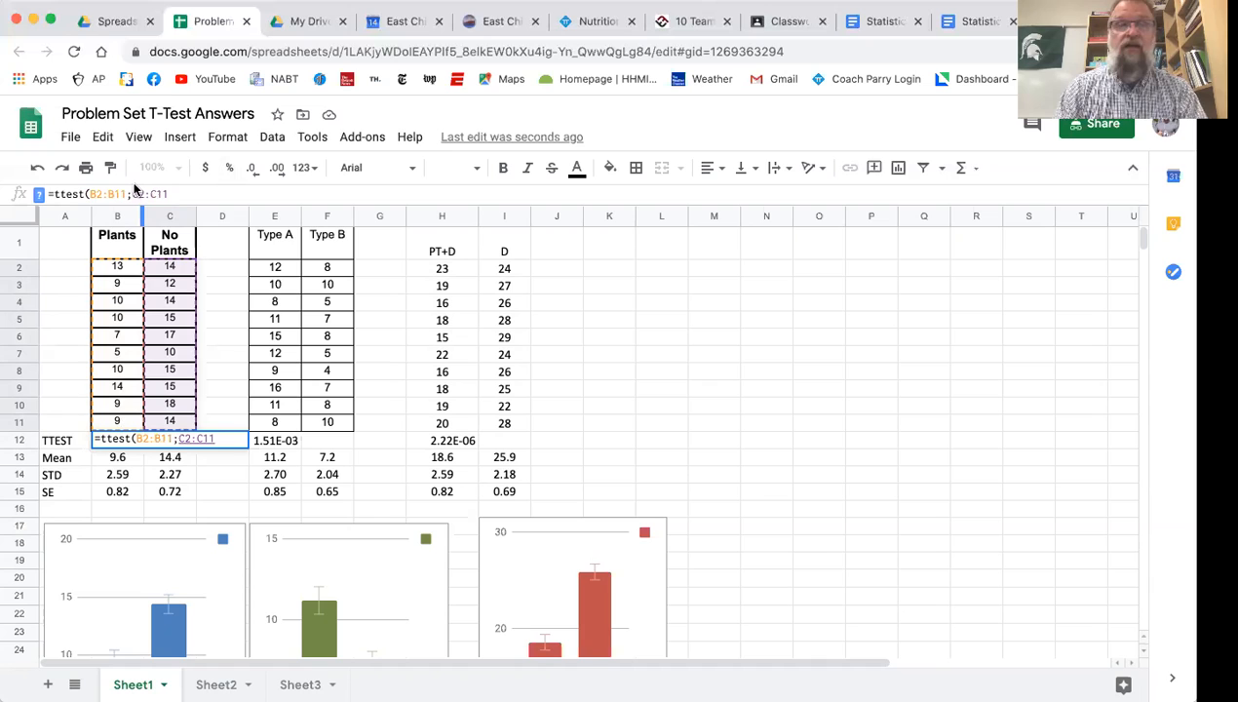
pyautogui.press('BackSpace')
pyautogui.write(',')
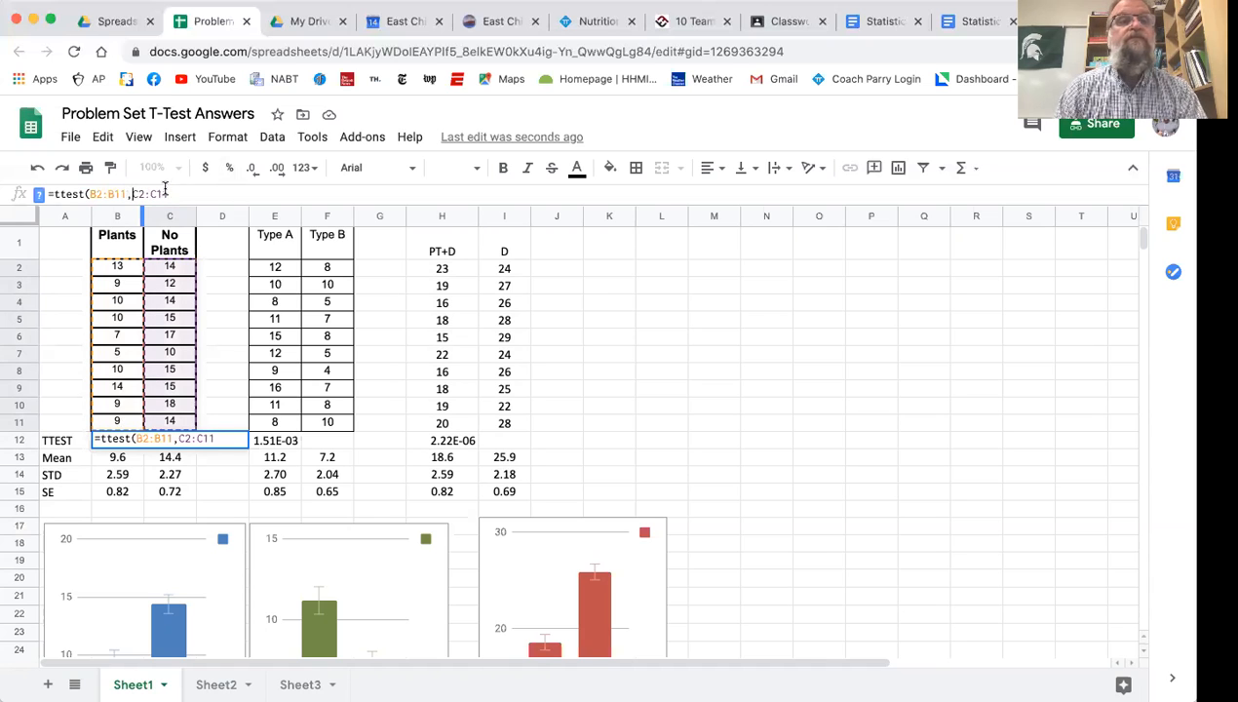
pyautogui.write(',2,')
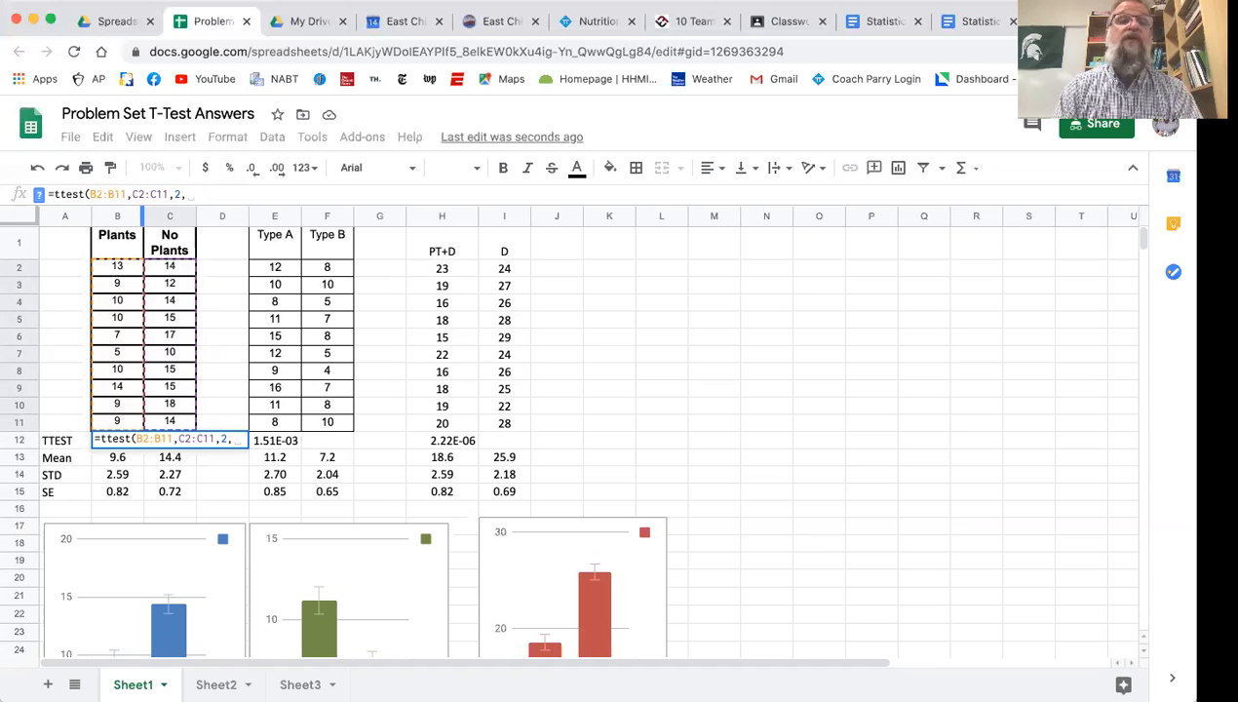
# Complete the ttest formula in B12 with 2 for tails and 2 for type, and reselect the cell to check it
pyautogui.write('2)')
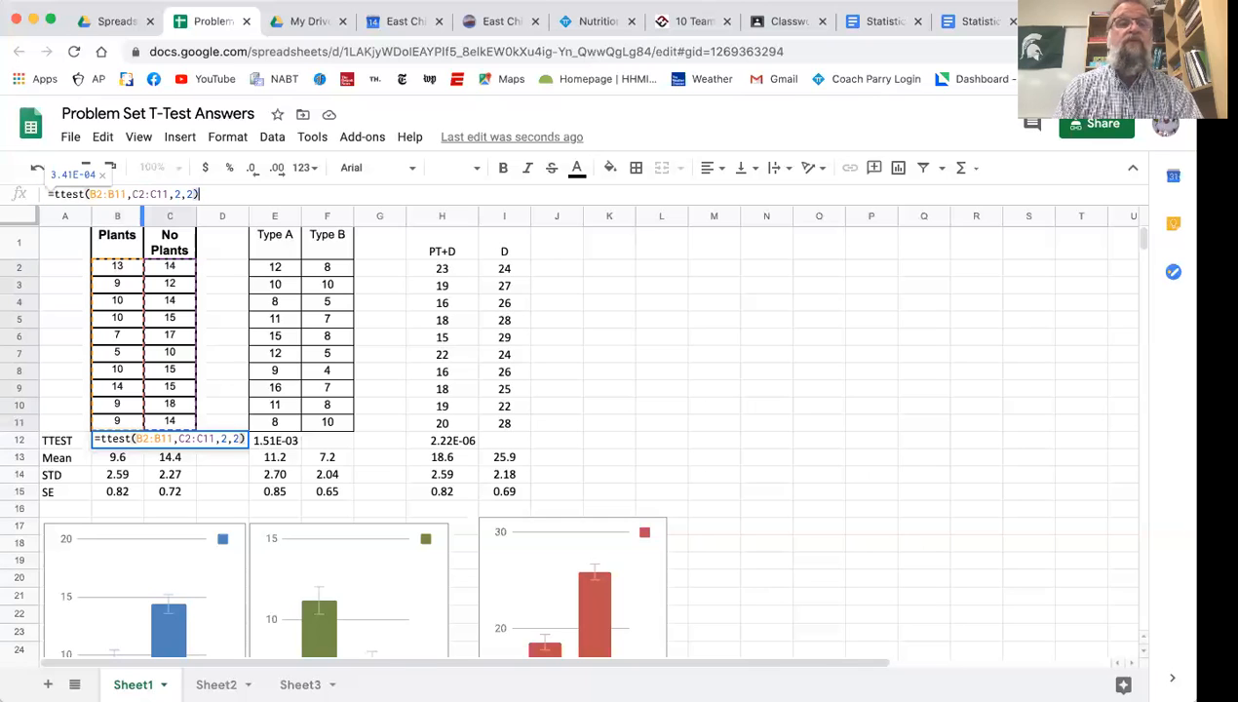
pyautogui.press('Return')
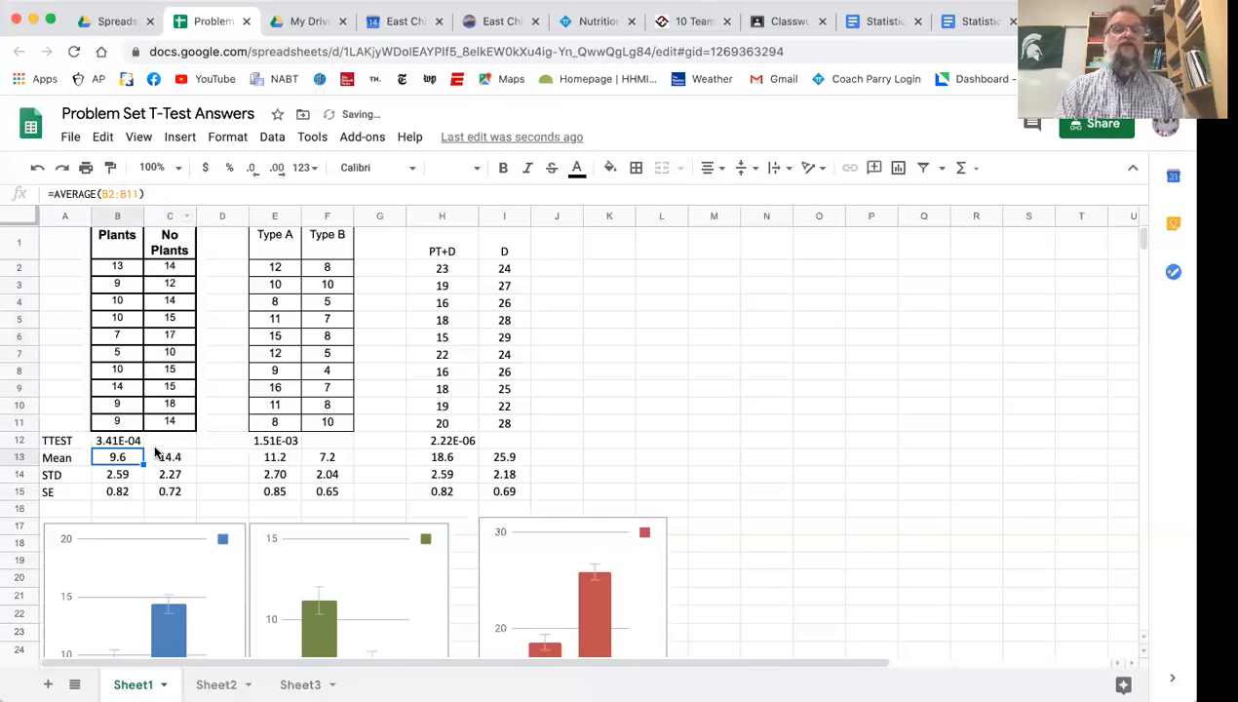
pyautogui.click(124, 445)
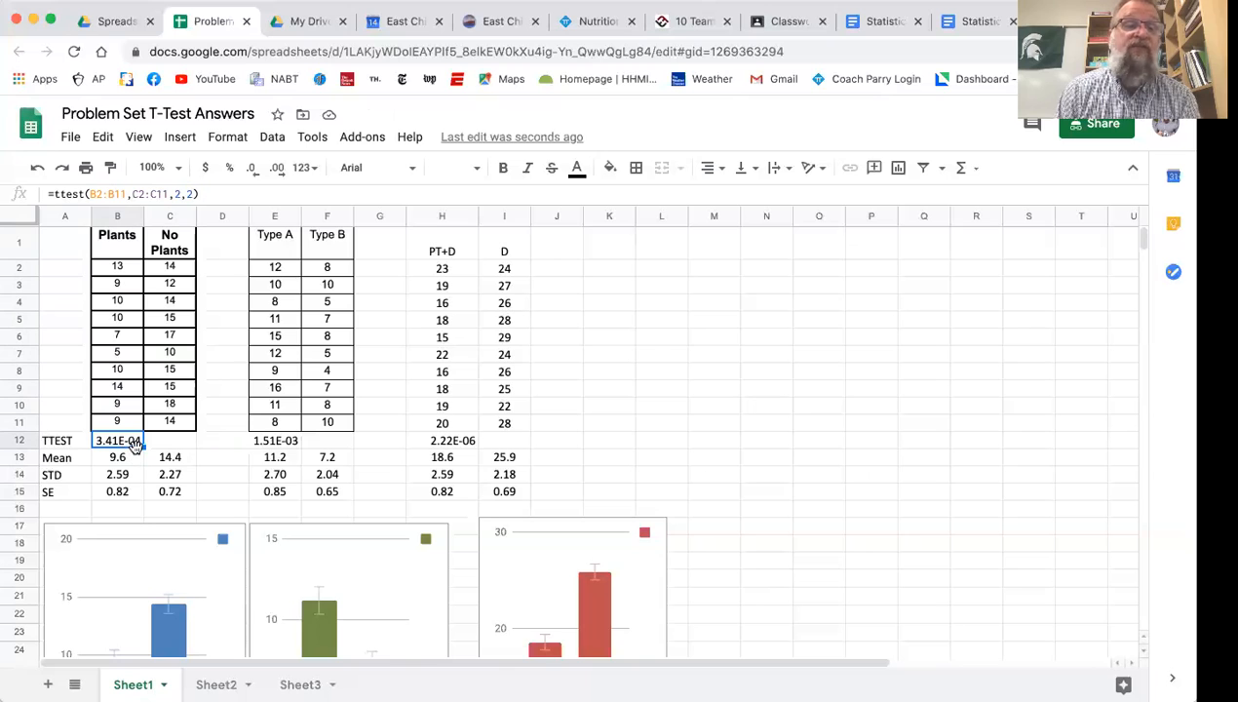
# Write the t-test result in decimal form as .000341 in cell M9 and the significance threshold .05 in cell M7
pyautogui.click(714, 389)
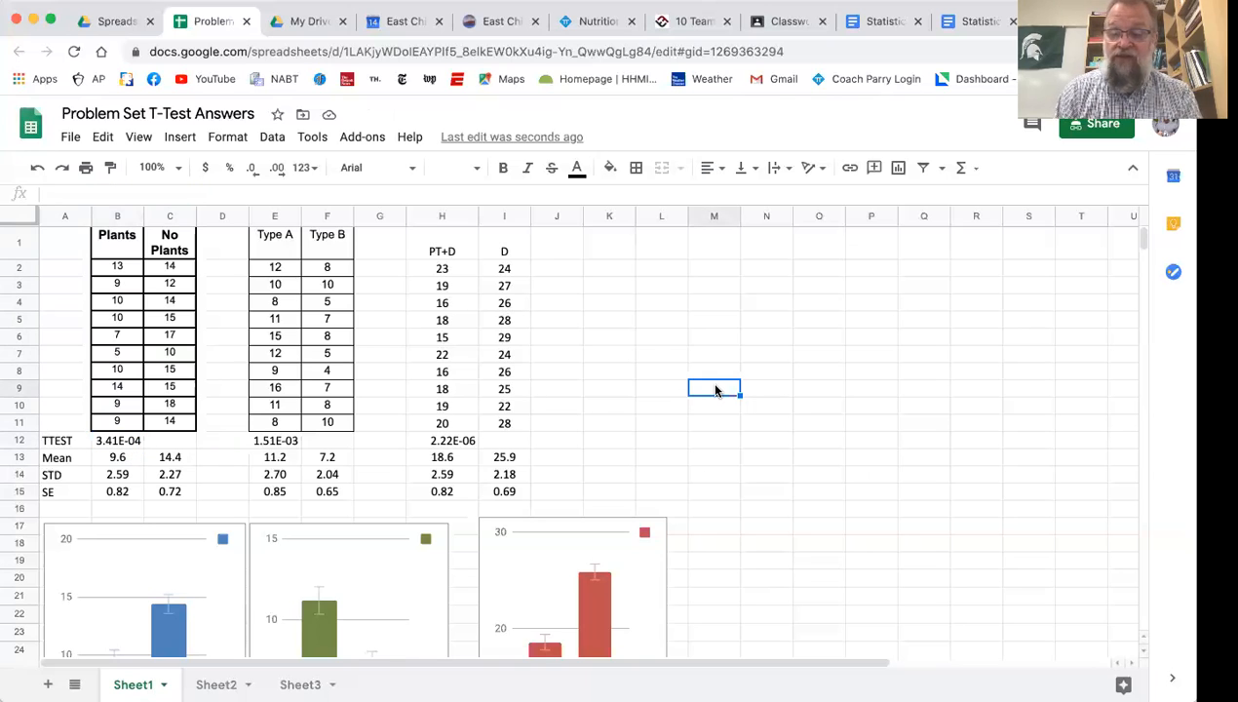
pyautogui.write('.')
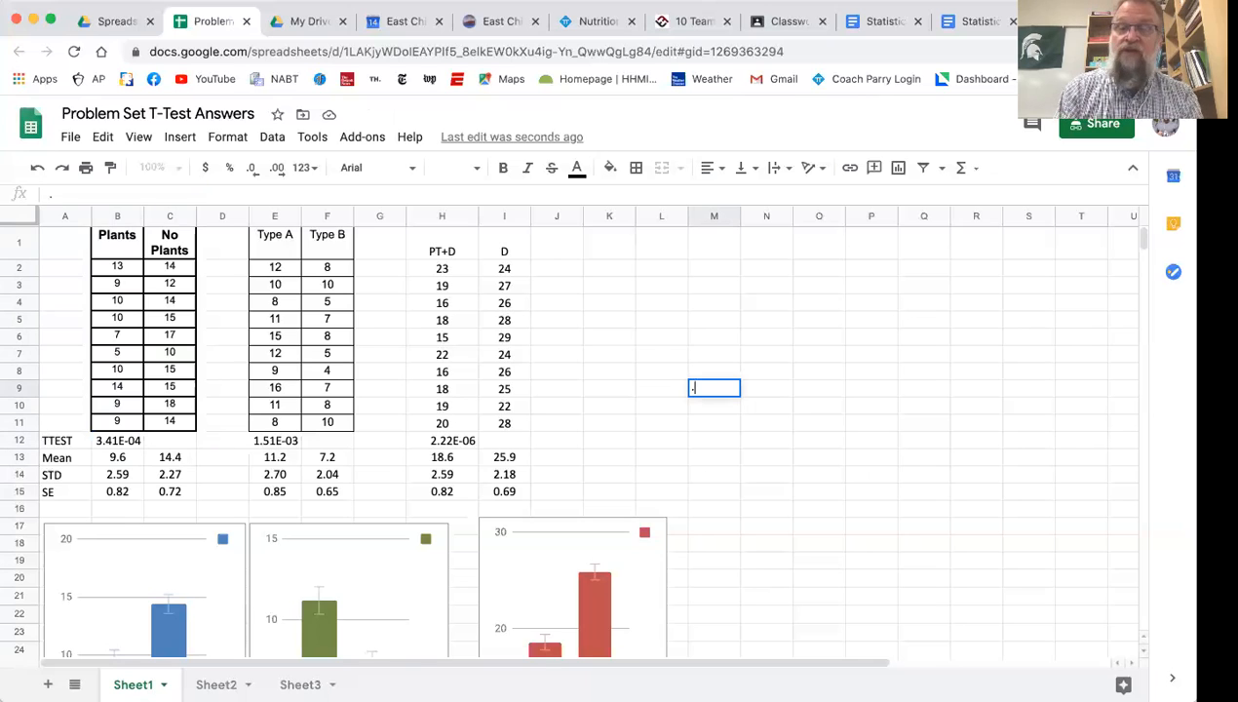
pyautogui.write('000341')
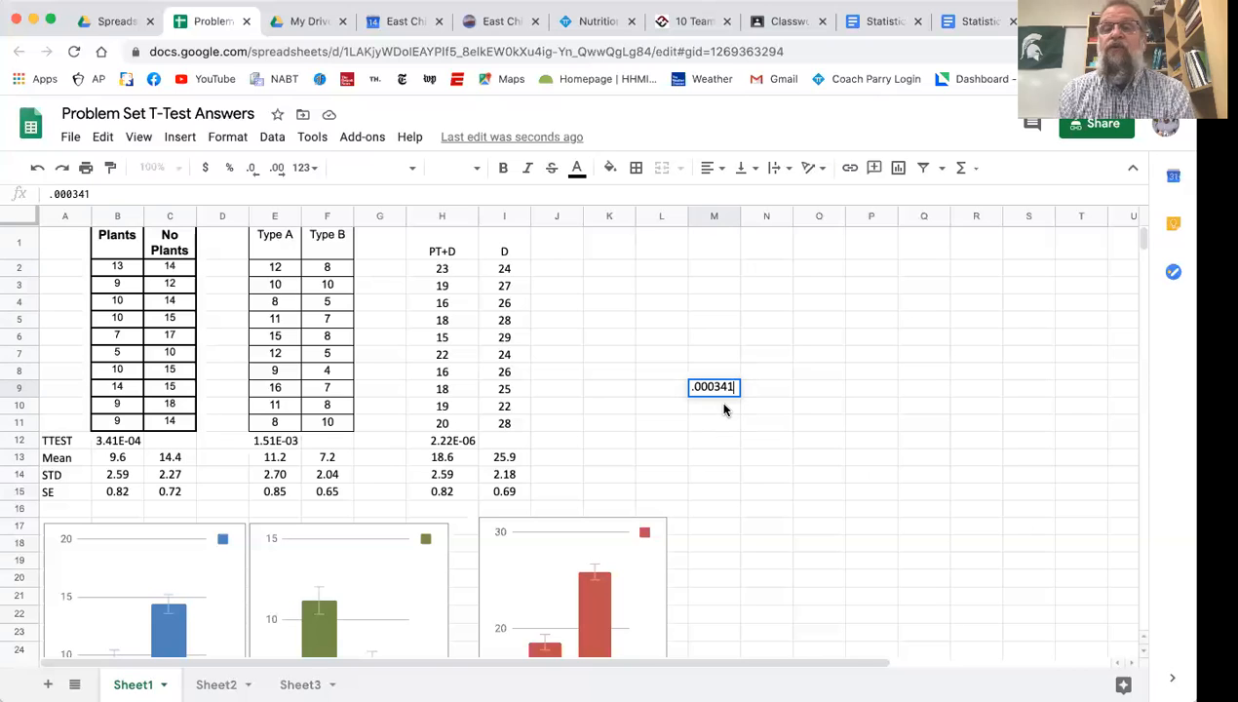
pyautogui.click(705, 353)
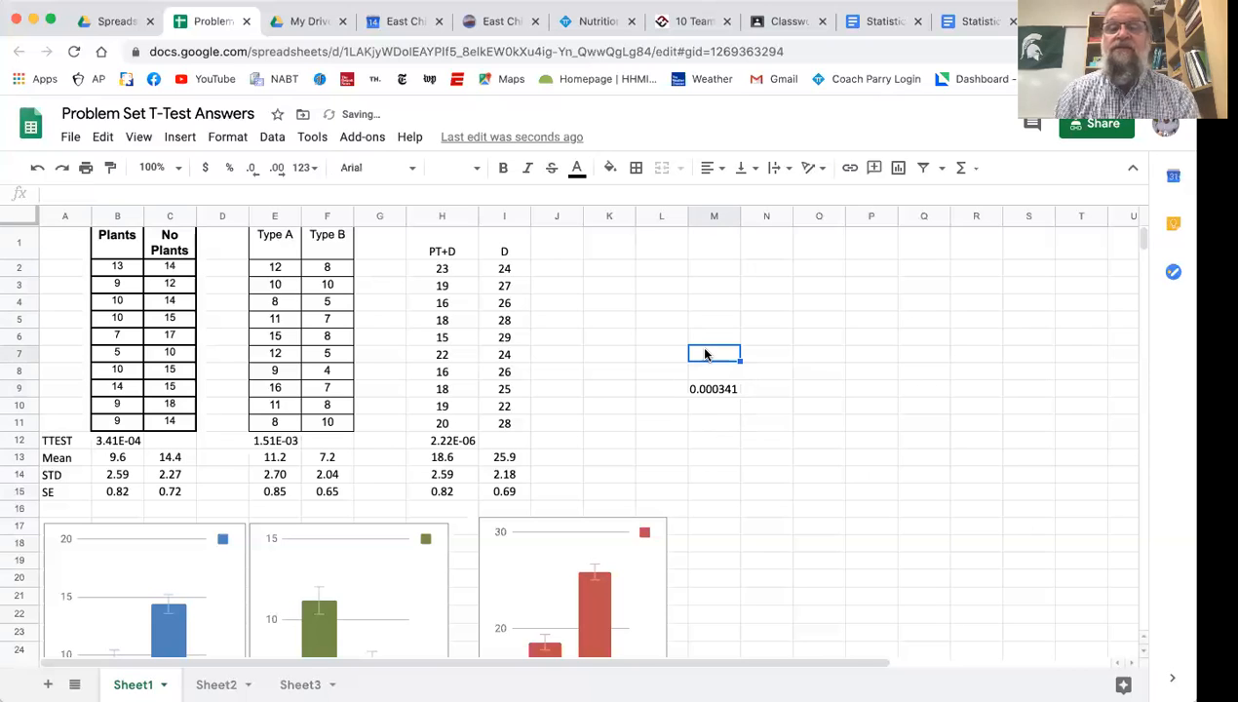
pyautogui.write('.05')
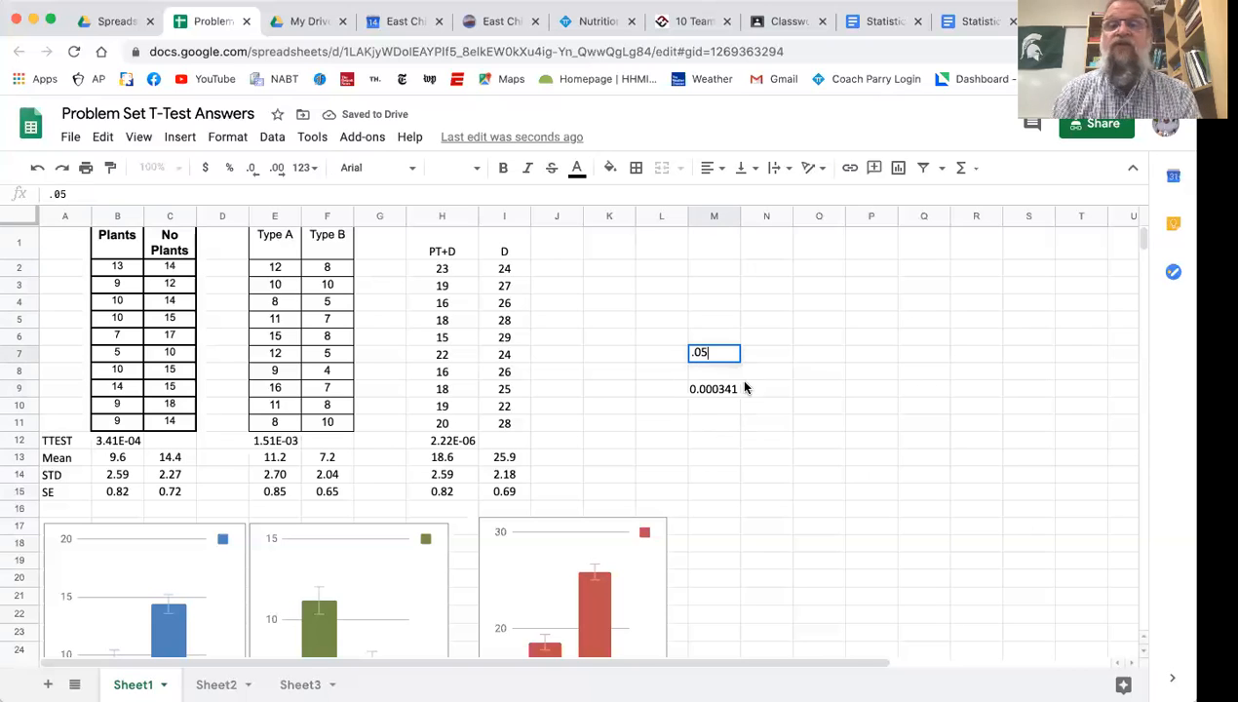
pyautogui.click(762, 387)
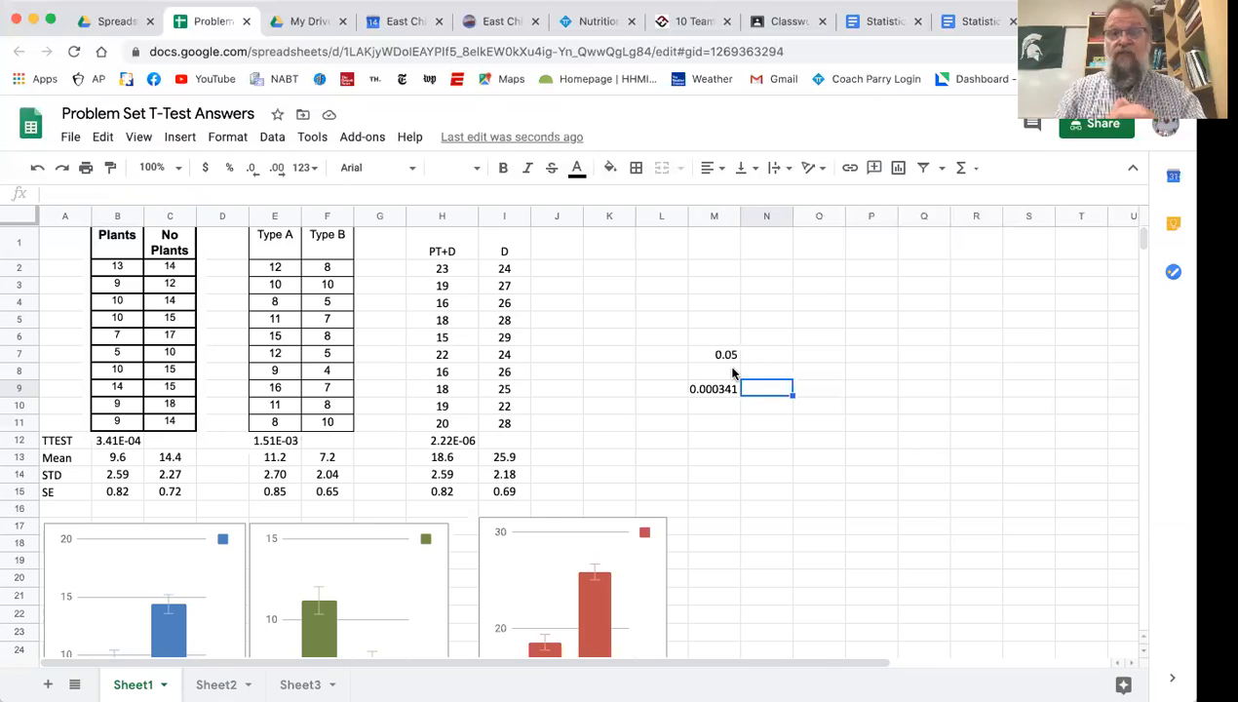
# Delete the two comparison values from cells M7 and M9
pyautogui.click(729, 356)
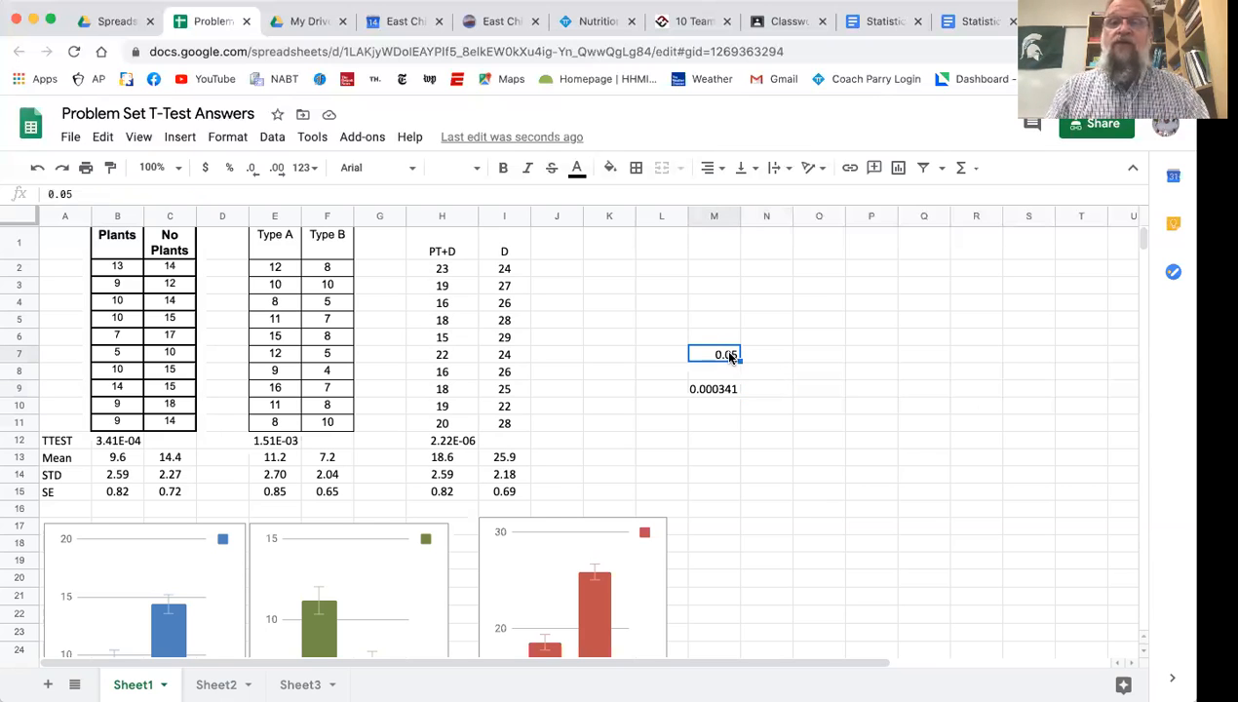
pyautogui.press('Delete')
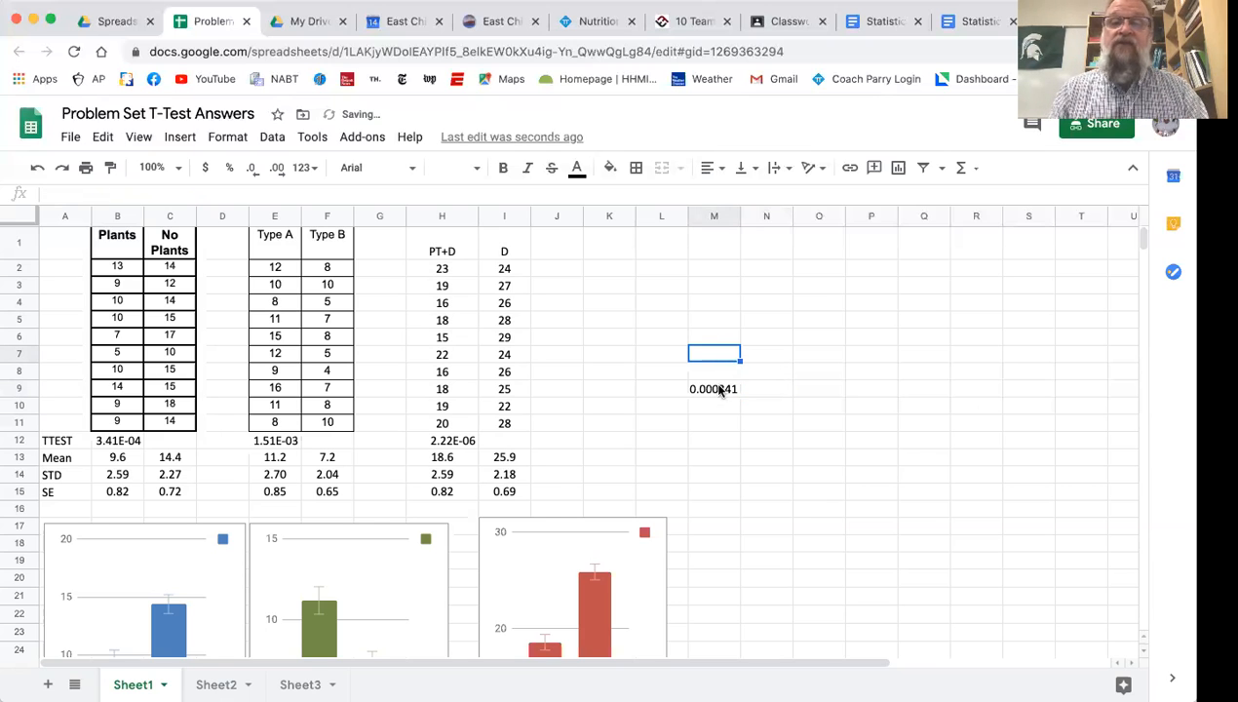
pyautogui.click(719, 390)
pyautogui.press('Delete')
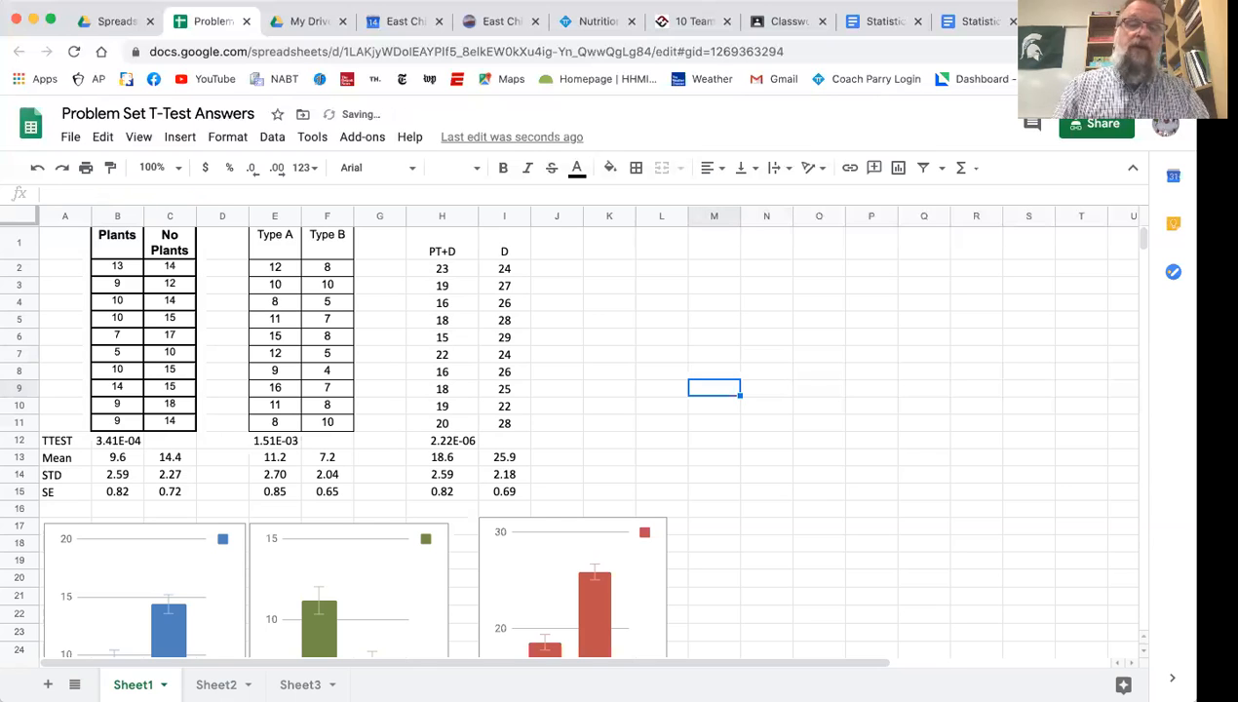